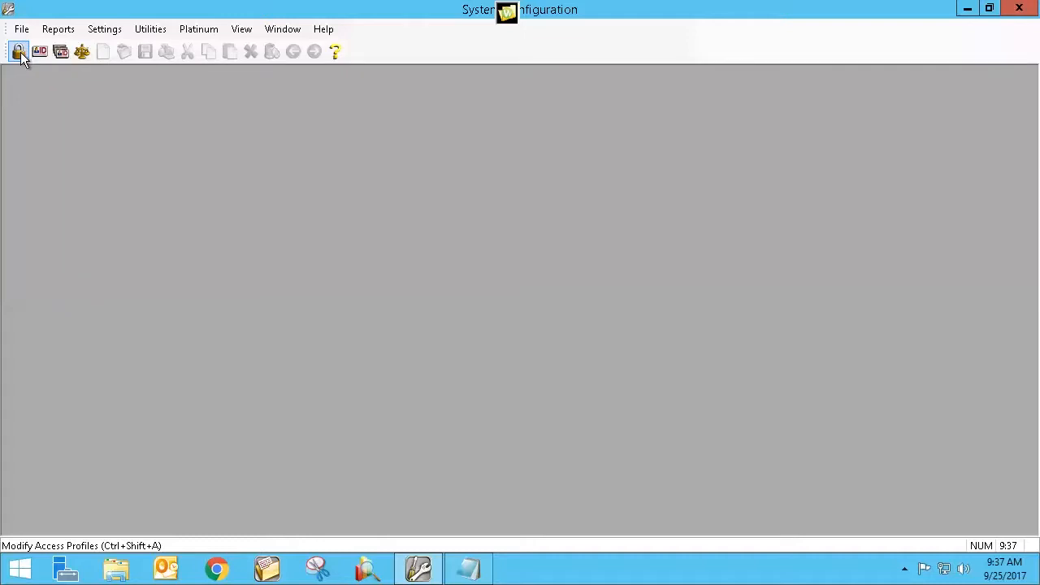
Open the access profile editor, close the extra empty profile windows, and load the existing BILLING profile.
{"action": "left_click", "coordinate": [18, 52]}
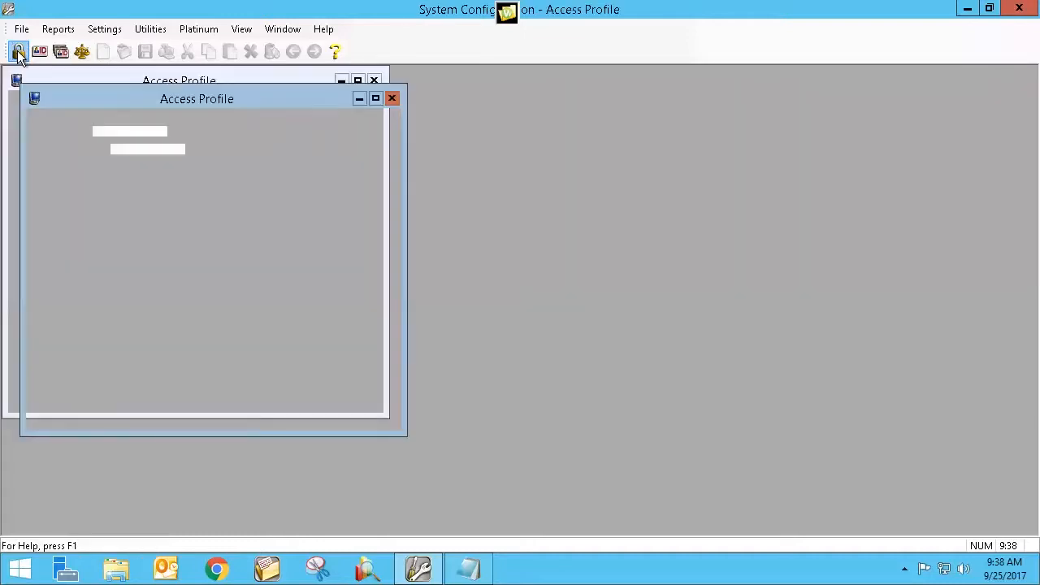
{"action": "left_click", "coordinate": [391, 97]}
{"action": "left_click", "coordinate": [374, 80]}
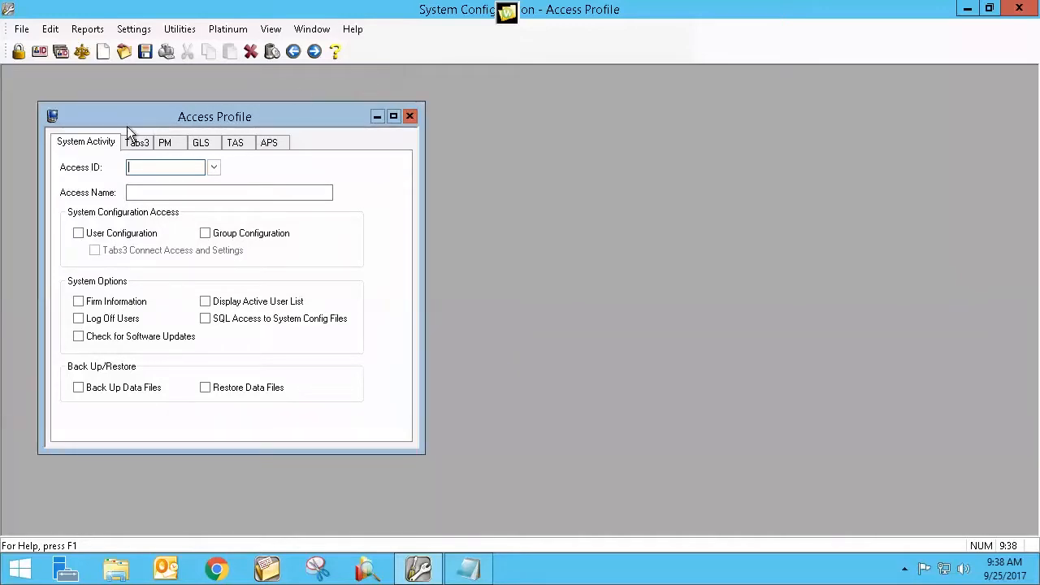
{"action": "left_click_drag", "start_coordinate": [126, 113], "coordinate": [126, 78]}
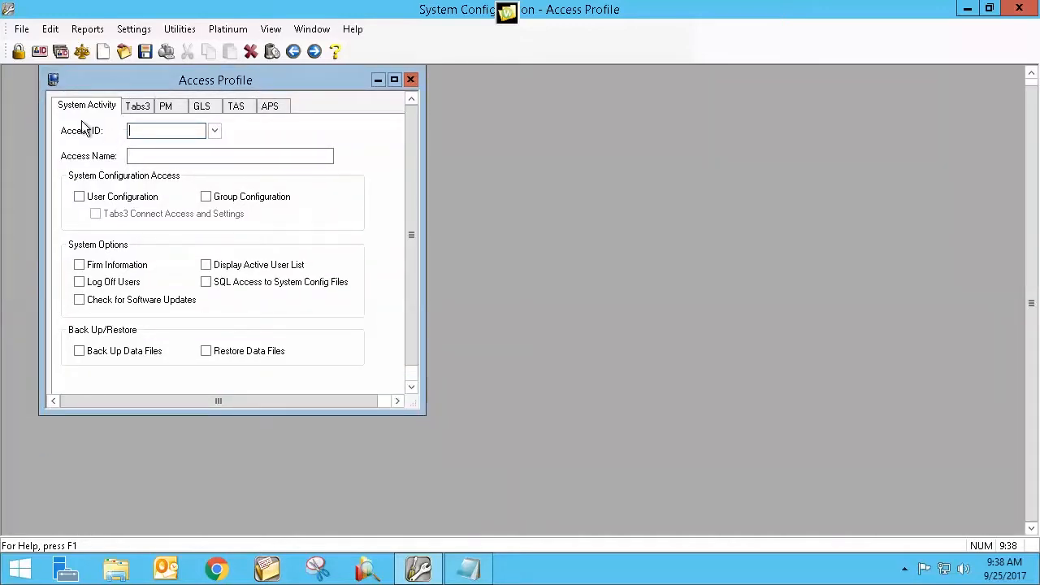
{"action": "left_click", "coordinate": [215, 132]}
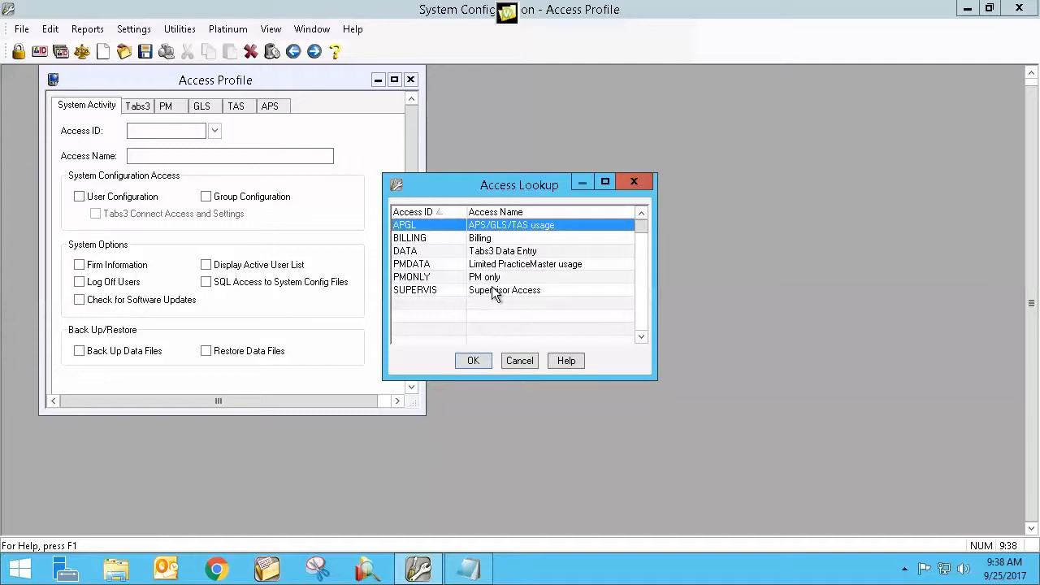
{"action": "left_click", "coordinate": [489, 240]}
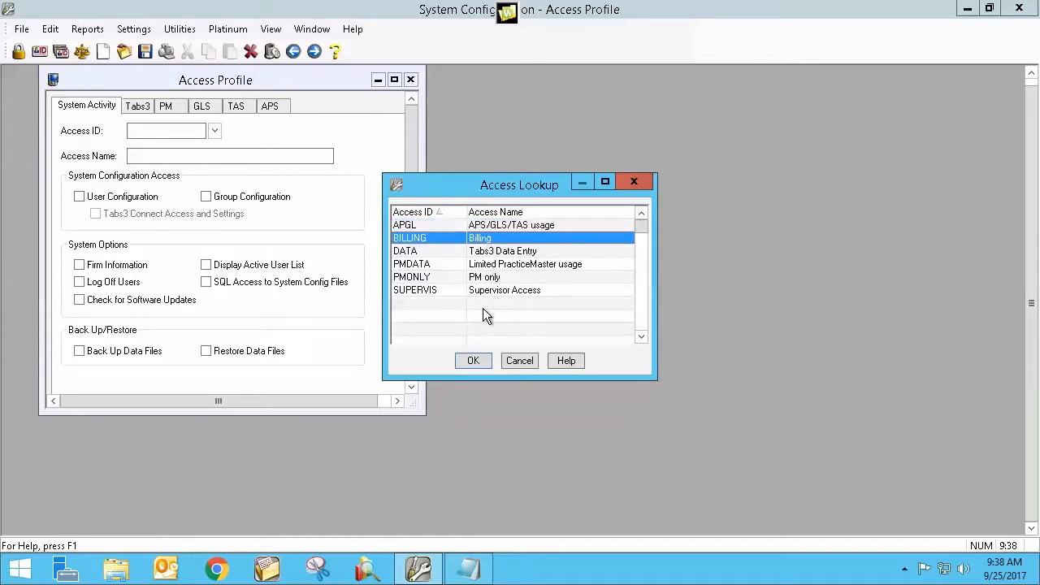
{"action": "left_click", "coordinate": [471, 364]}
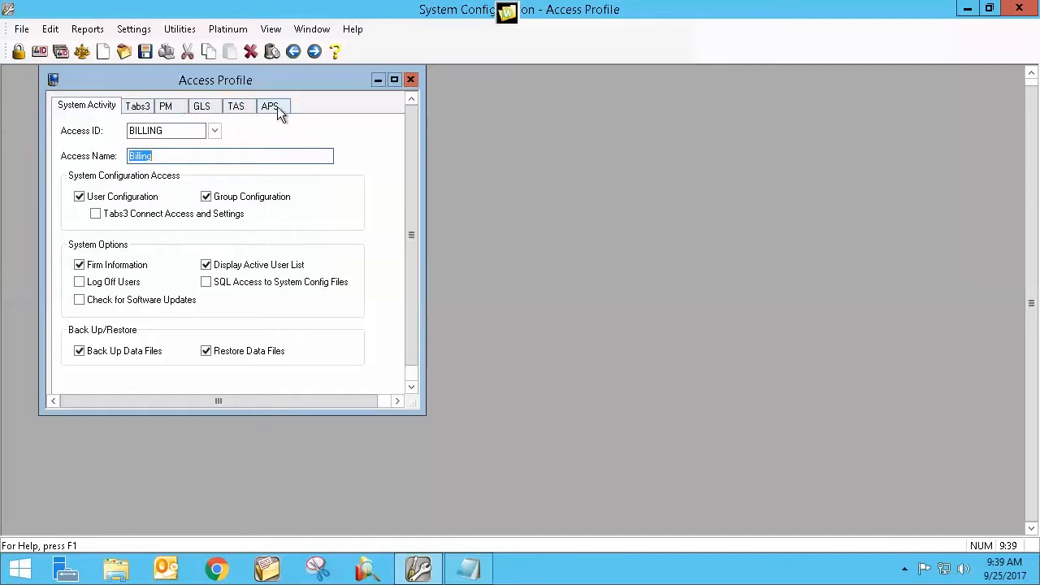
Allow the Delete Contact function under Tabs3 Client Information for the BILLING profile.
{"action": "left_click", "coordinate": [136, 107]}
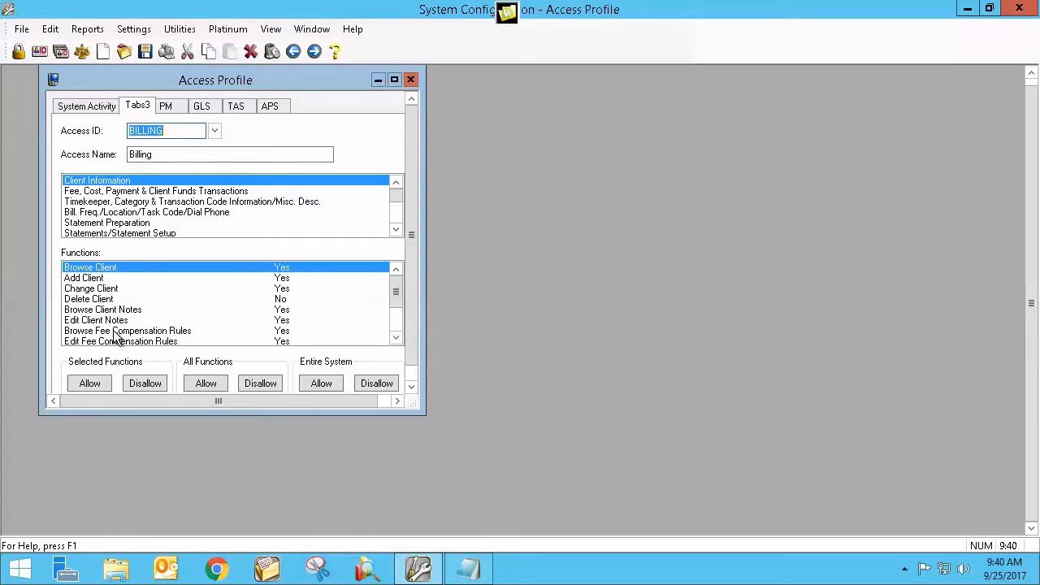
{"action": "left_click_drag", "start_coordinate": [395, 293], "coordinate": [396, 322]}
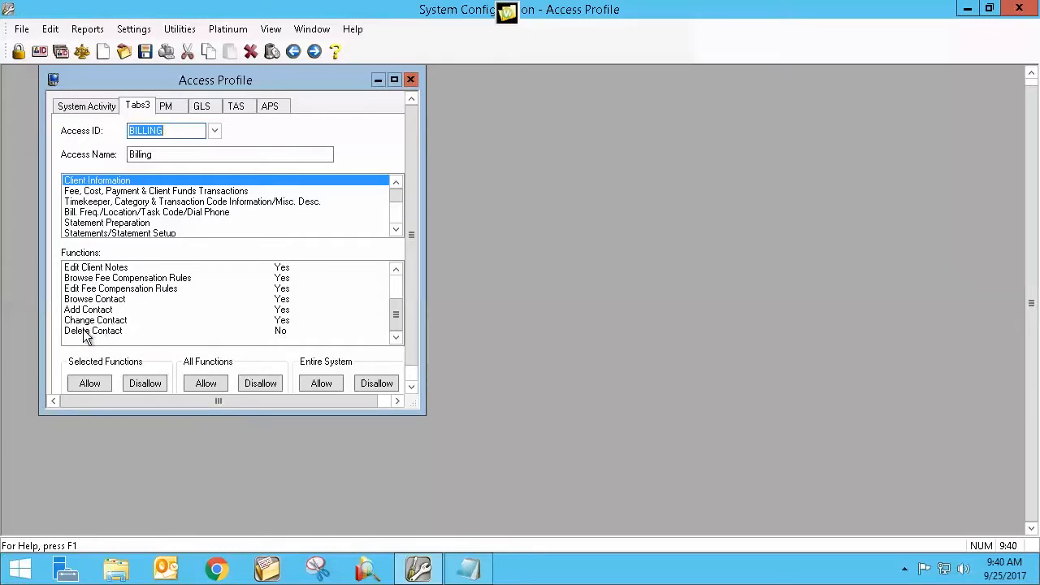
{"action": "left_click", "coordinate": [281, 331]}
{"action": "double_click", "coordinate": [280, 331]}
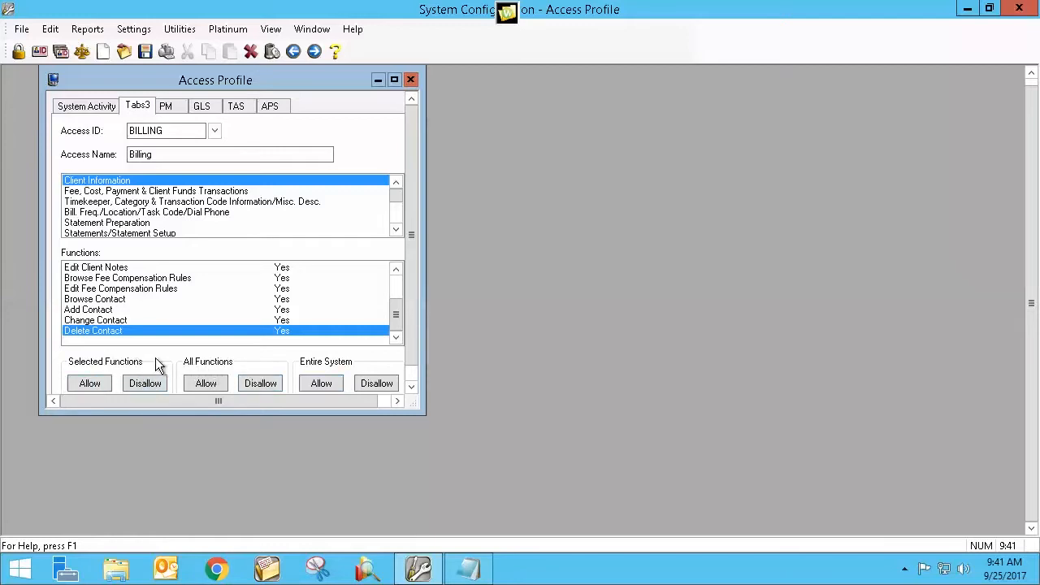
Examine the BILLING profile's Tabs3 permissions for transactions, timekeeper and category information, billing frequencies, statement preparation and productivity reports.
{"action": "left_click", "coordinate": [79, 192]}
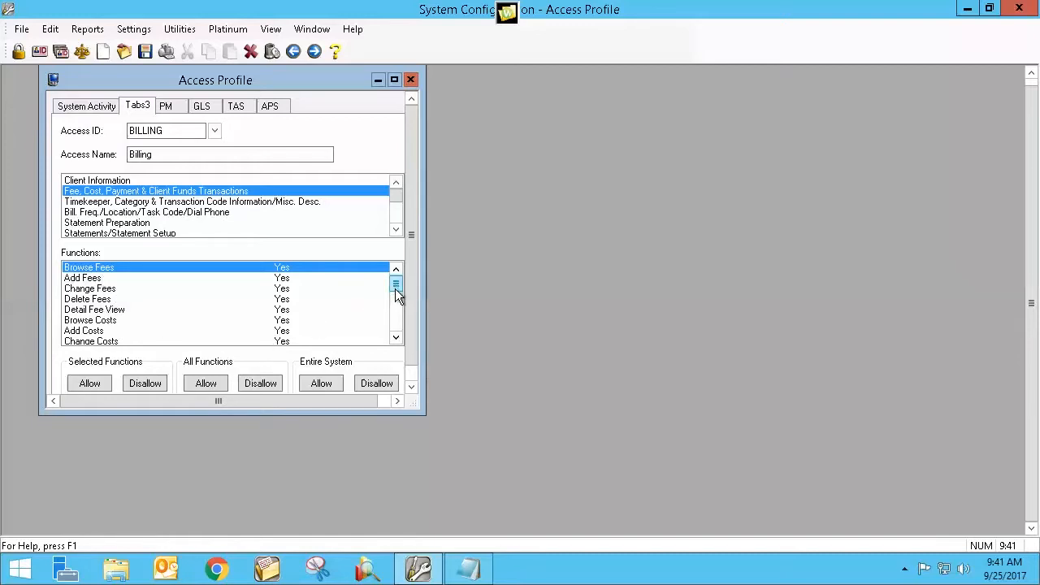
{"action": "left_click_drag", "start_coordinate": [396, 284], "coordinate": [397, 323]}
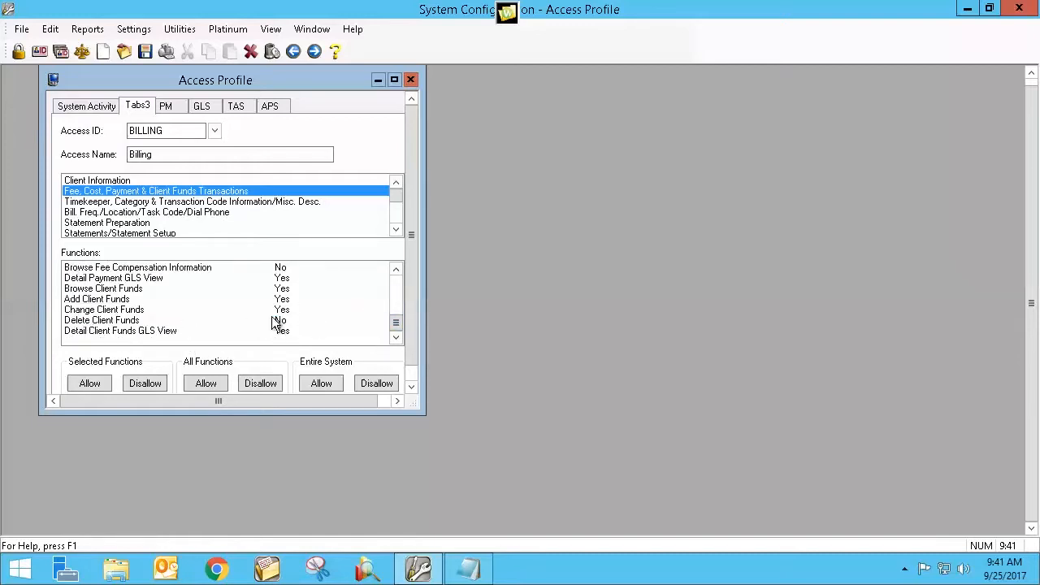
{"action": "left_click", "coordinate": [160, 204]}
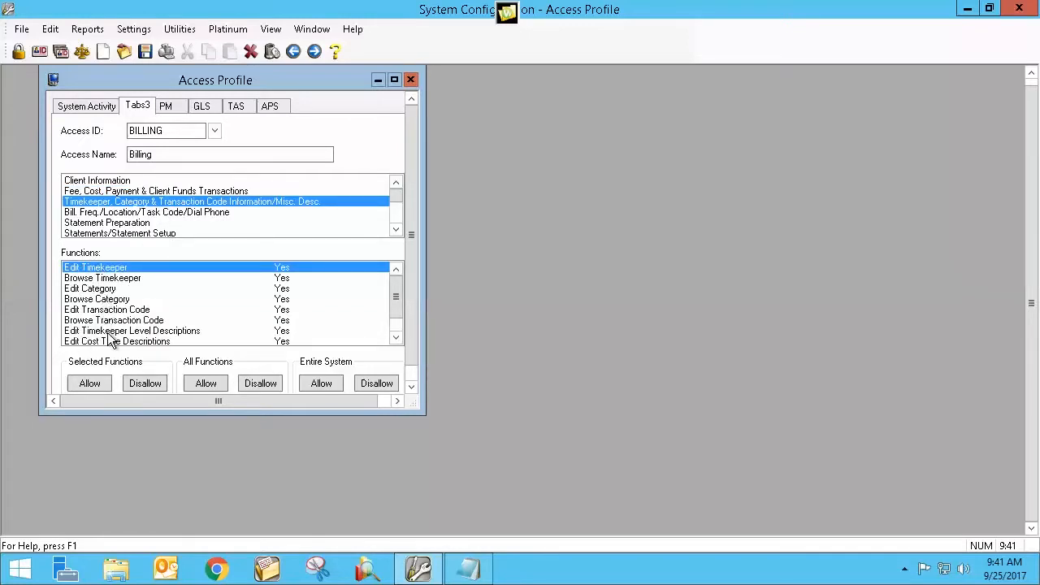
{"action": "left_click_drag", "start_coordinate": [396, 301], "coordinate": [394, 342]}
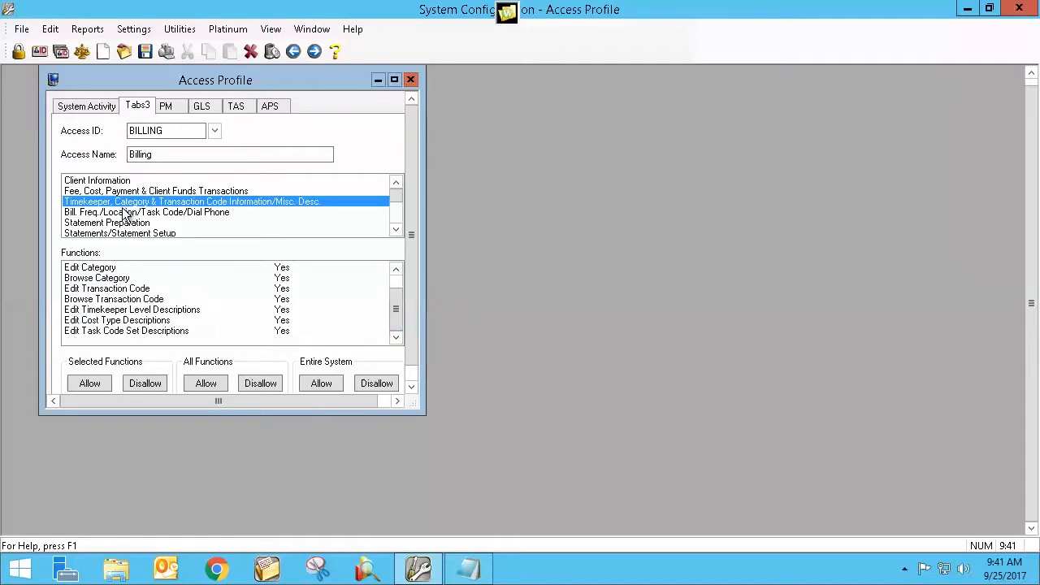
{"action": "left_click", "coordinate": [128, 212]}
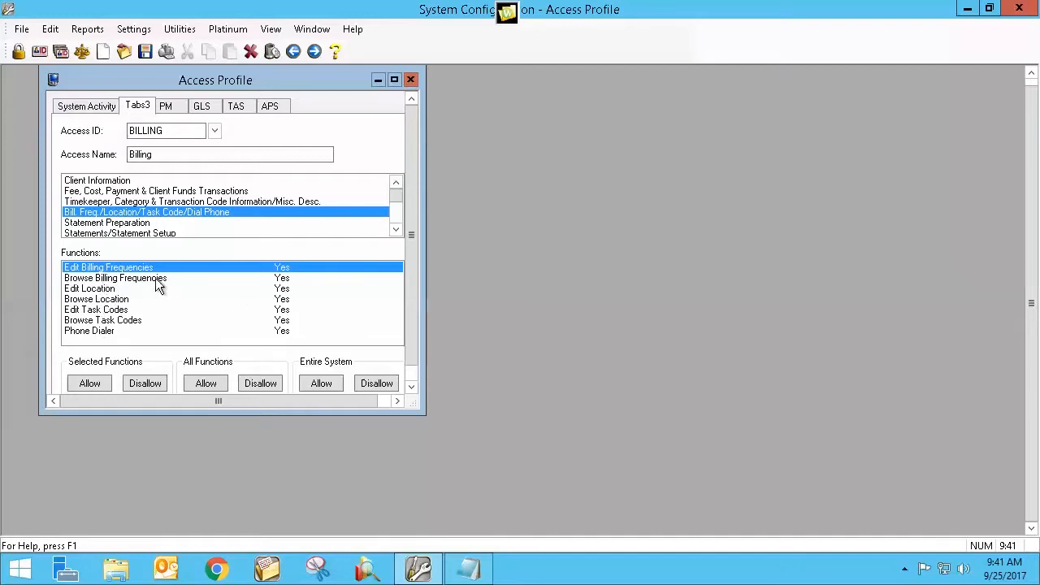
{"action": "left_click", "coordinate": [122, 223]}
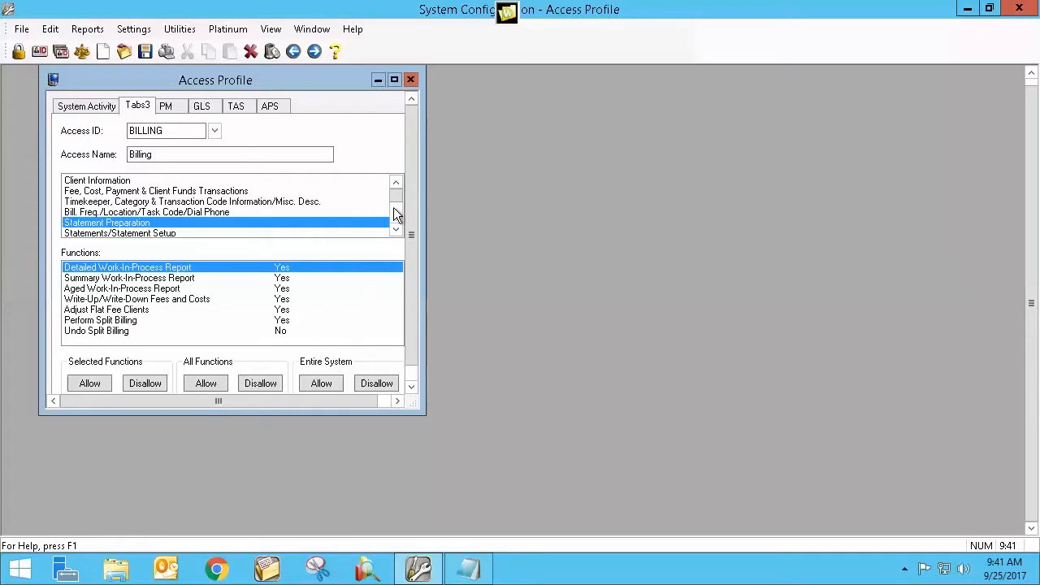
{"action": "left_click_drag", "start_coordinate": [394, 204], "coordinate": [398, 222]}
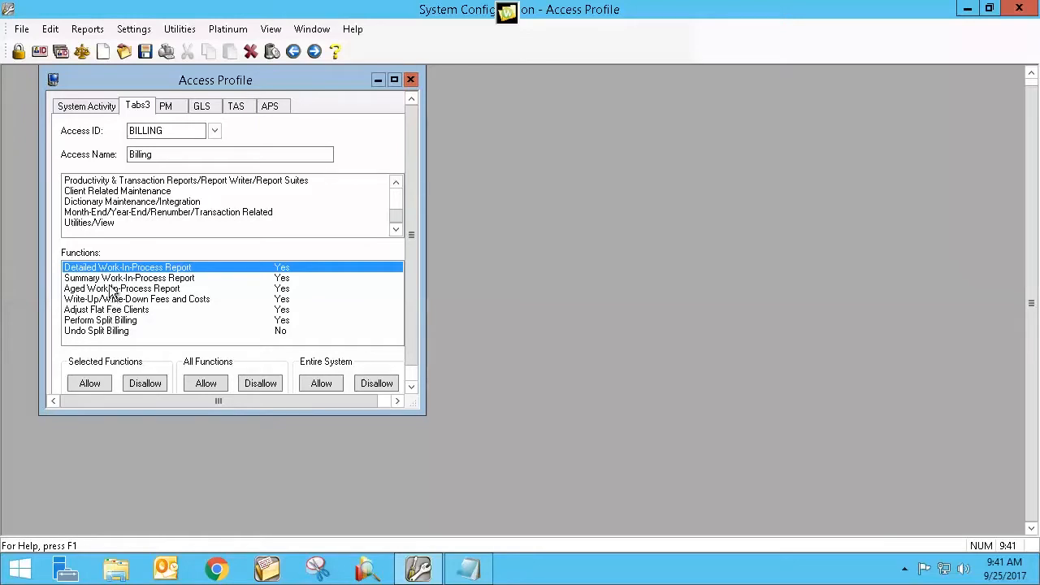
{"action": "left_click", "coordinate": [88, 181]}
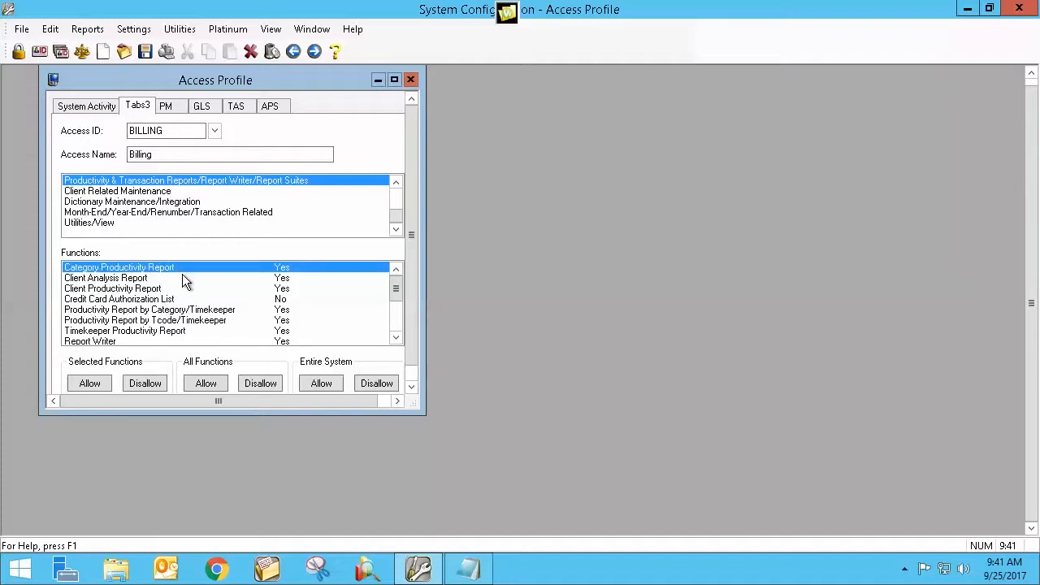
Examine the BILLING profile's PM permissions for file information, timer, calendar and document functions, plus its GLS Chart of Accounts permissions.
{"action": "left_click", "coordinate": [177, 110]}
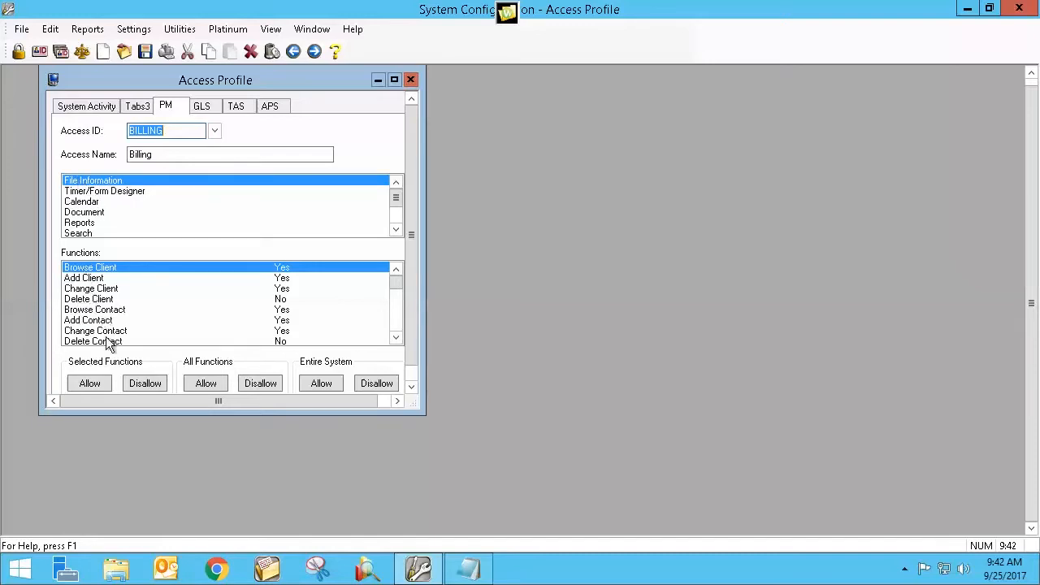
{"action": "left_click_drag", "start_coordinate": [396, 282], "coordinate": [400, 348]}
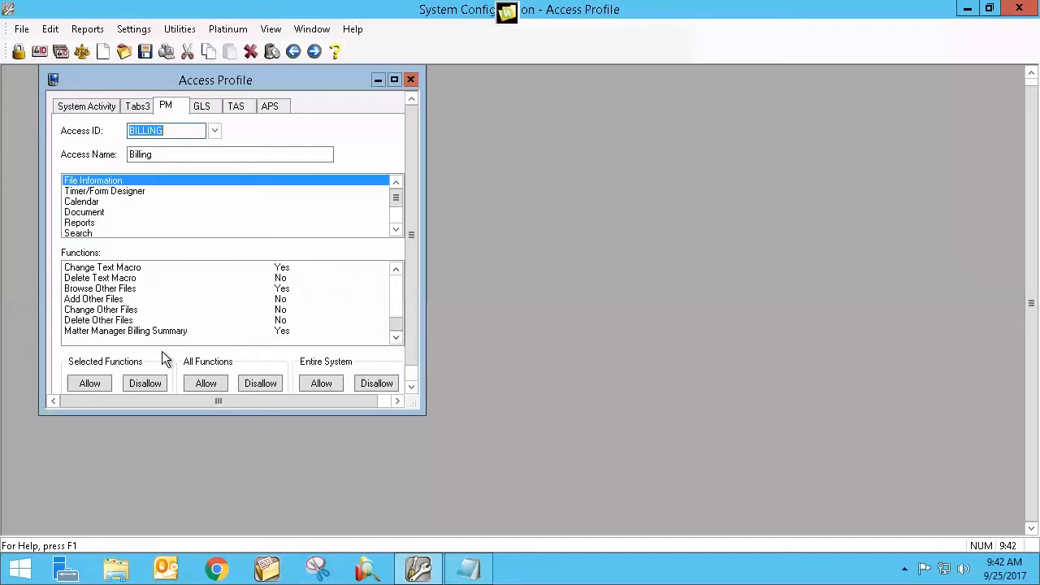
{"action": "left_click", "coordinate": [91, 192]}
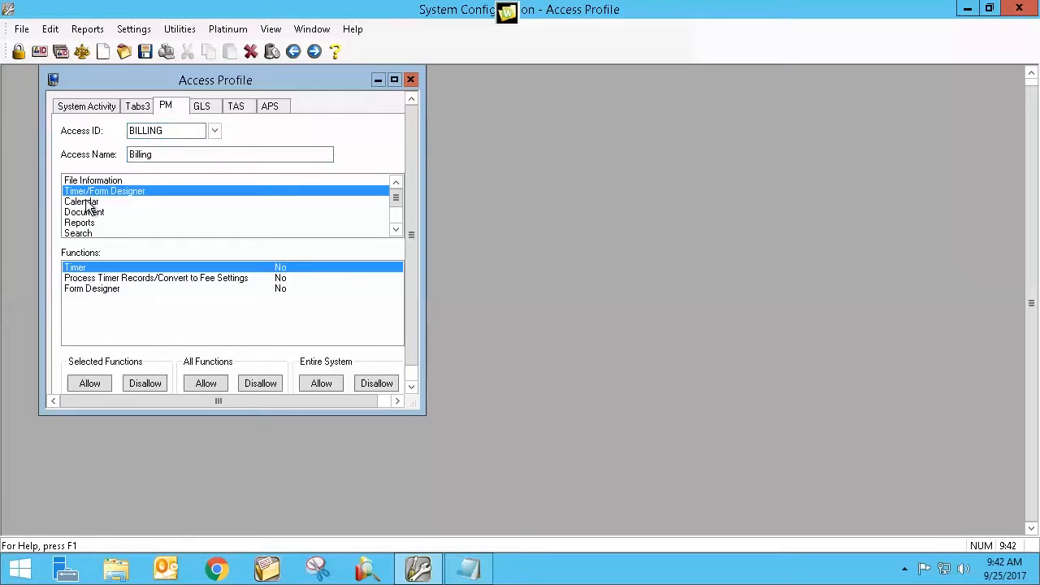
{"action": "left_click", "coordinate": [92, 203]}
{"action": "left_click", "coordinate": [93, 212]}
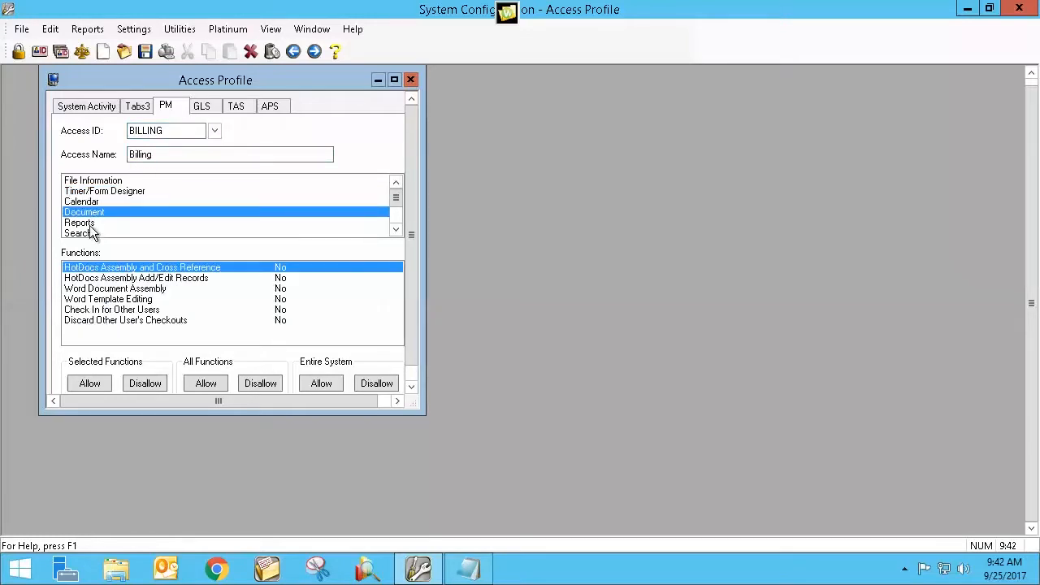
{"action": "scroll", "coordinate": [397, 199], "scroll_direction": "down", "scroll_amount": 2}
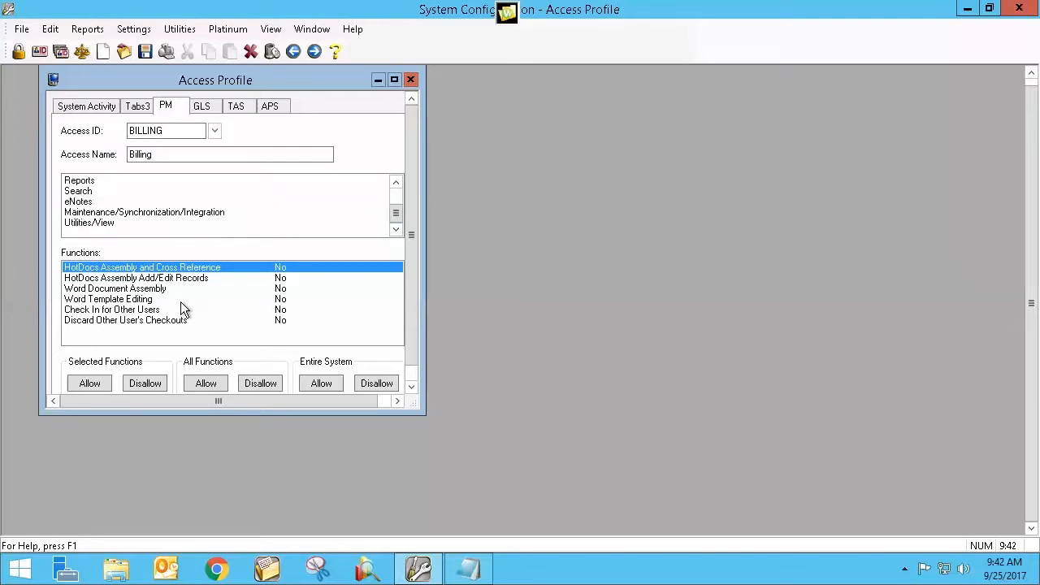
{"action": "left_click", "coordinate": [204, 107]}
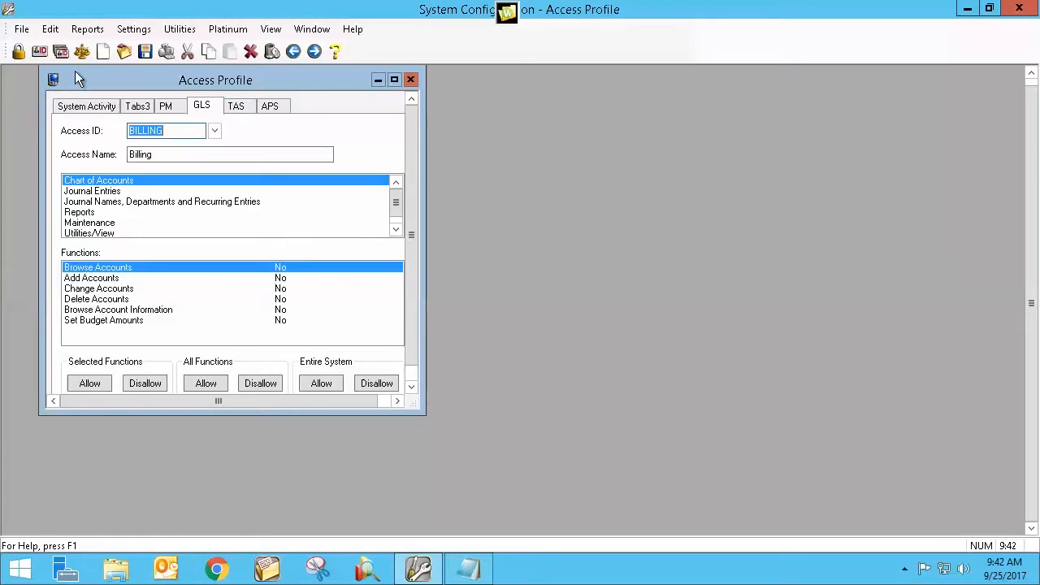
Start a new access profile without saving the BILLING changes, using ID STAFF 1, name Staff 1 and Back Up Data Files enabled.
{"action": "left_click", "coordinate": [105, 52]}
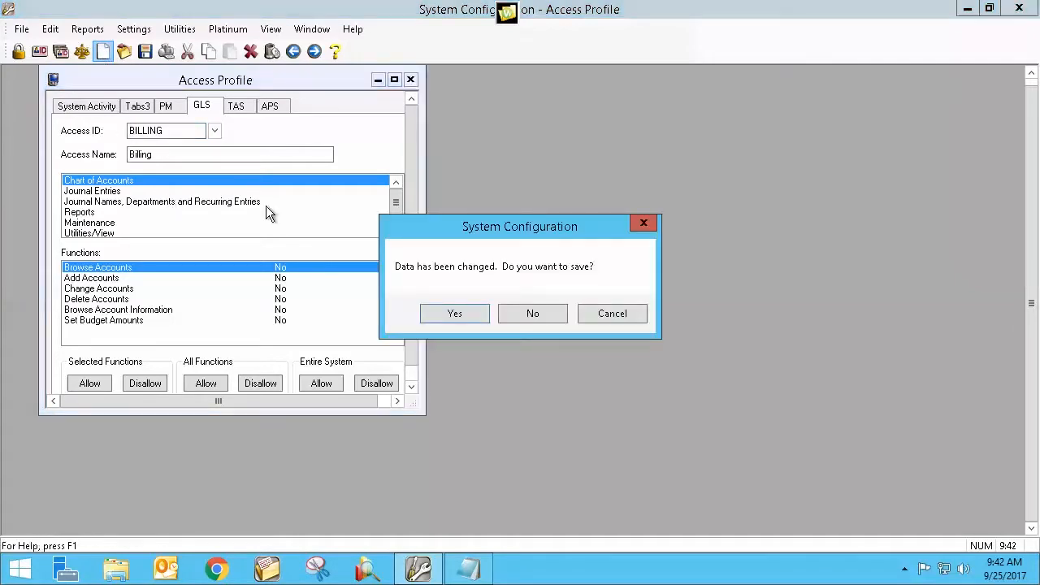
{"action": "left_click", "coordinate": [532, 314]}
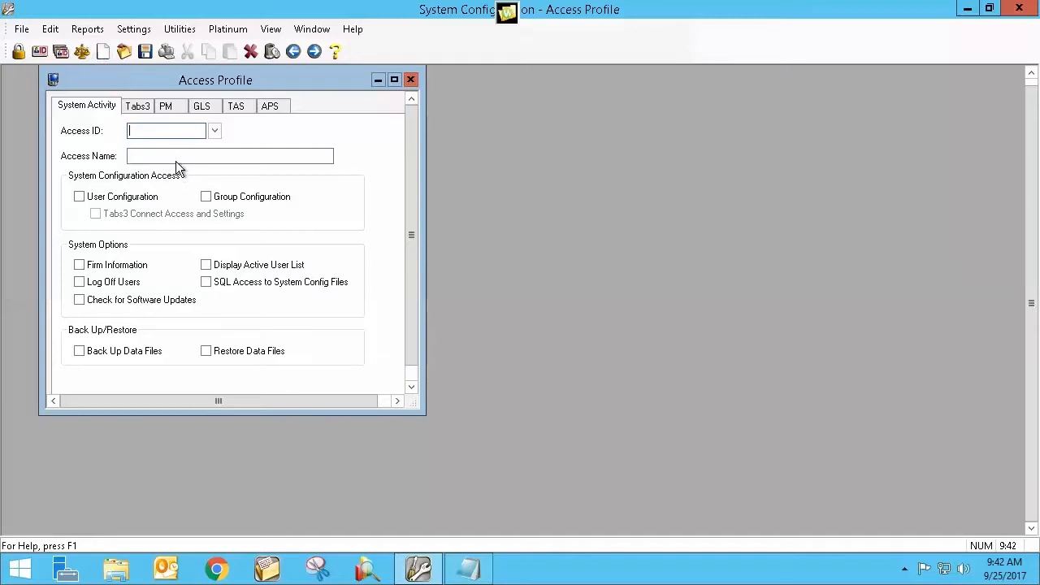
{"action": "type", "text": "STAFF 1"}
{"action": "key", "text": "Tab"}
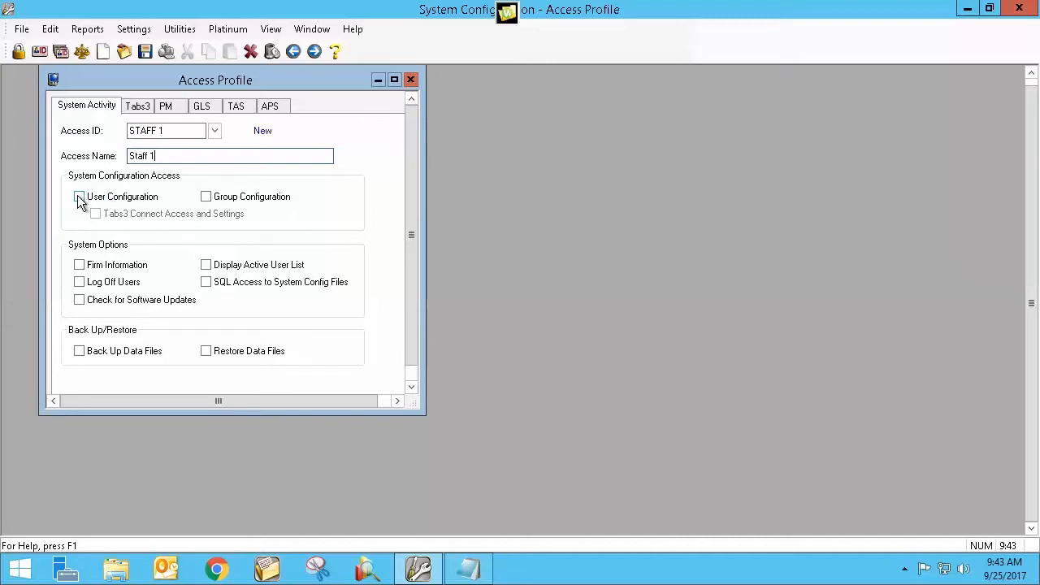
{"action": "left_click", "coordinate": [122, 358]}
{"action": "left_click", "coordinate": [122, 357]}
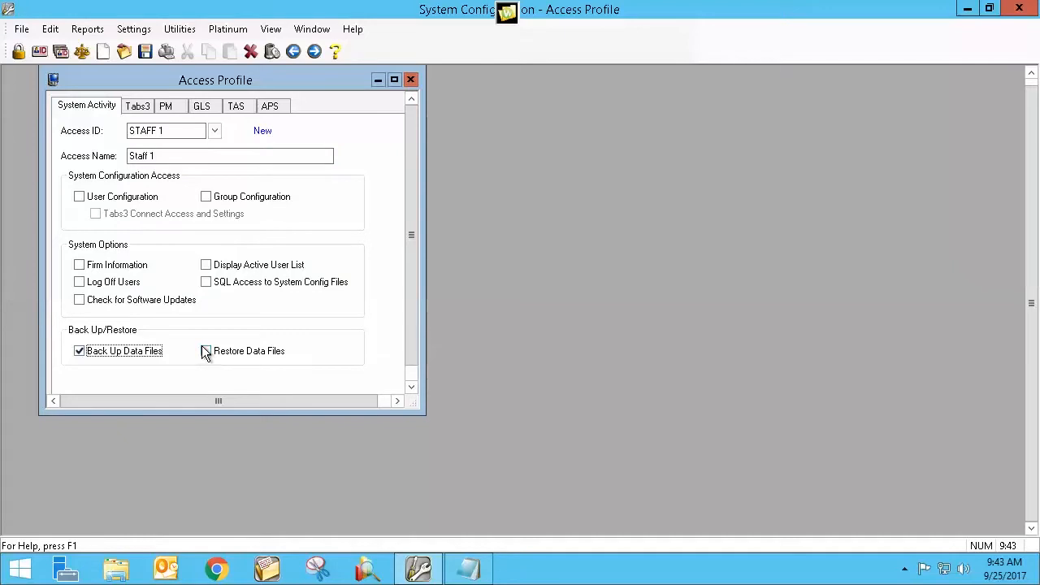
Allow the Change Client and Edit Client Notes functions under Tabs3 Client Information for the STAFF 1 profile.
{"action": "left_click", "coordinate": [136, 108]}
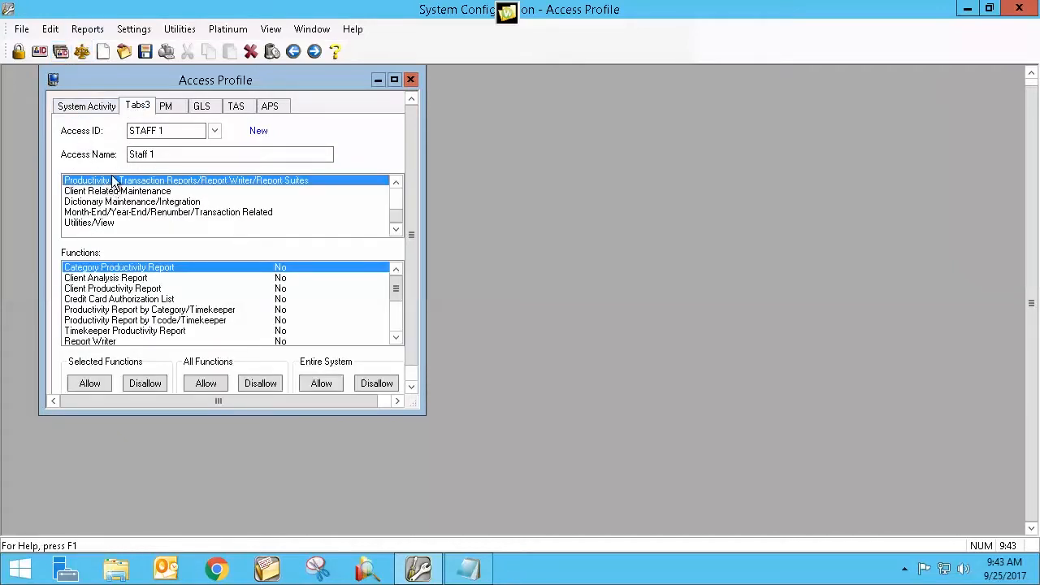
{"action": "scroll", "coordinate": [392, 215], "scroll_direction": "up", "scroll_amount": 3}
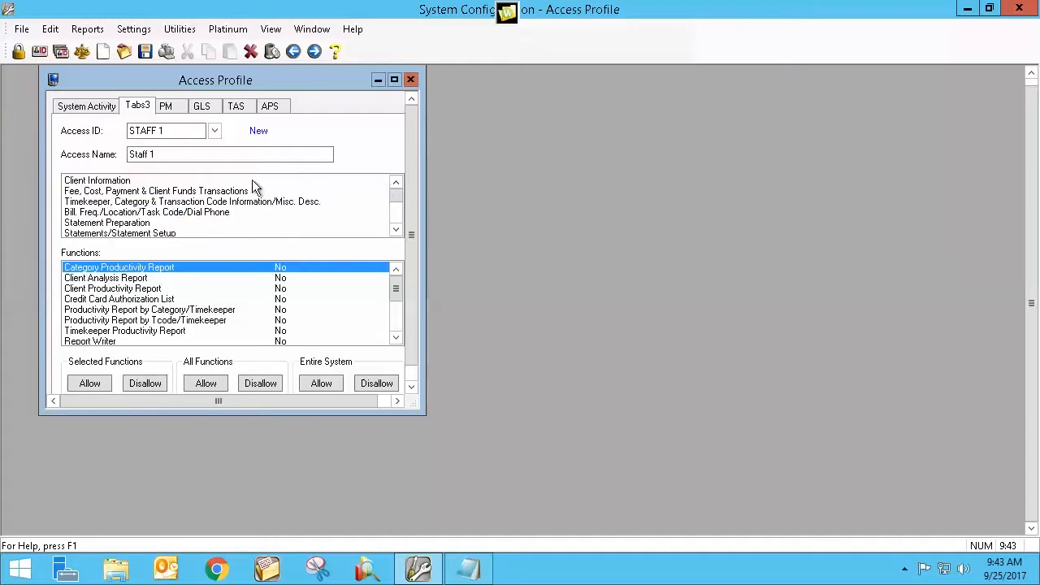
{"action": "left_click", "coordinate": [99, 181]}
{"action": "double_click", "coordinate": [281, 289]}
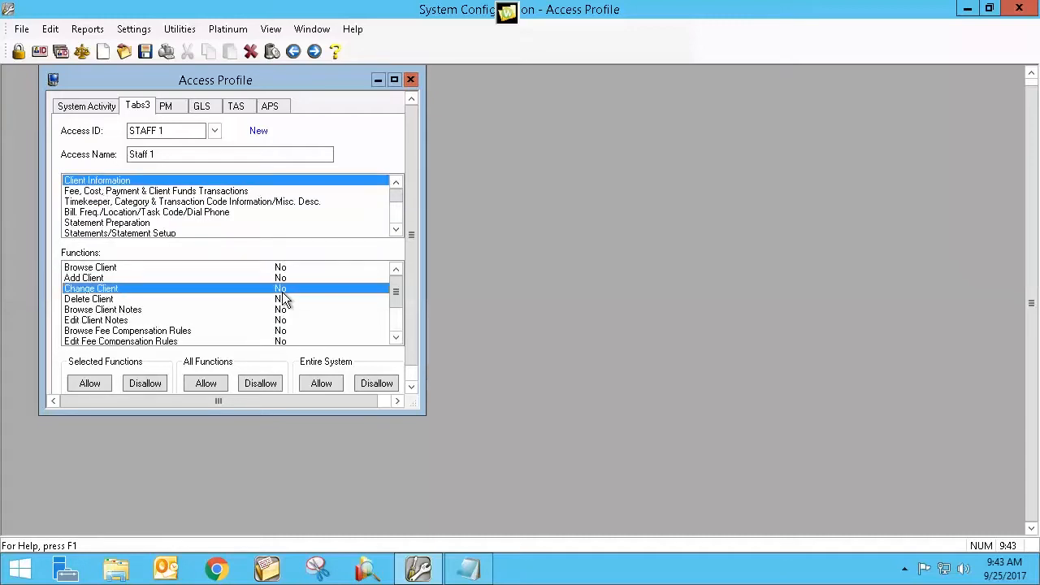
{"action": "double_click", "coordinate": [290, 320]}
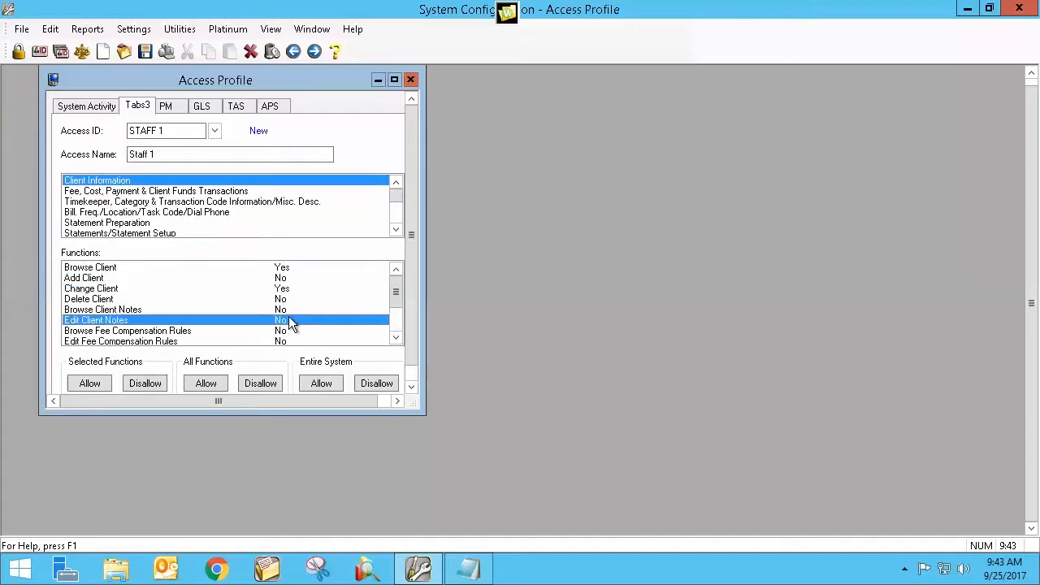
{"action": "left_click", "coordinate": [154, 203]}
Check the PM, GLS, TAS and APS permissions of STAFF 1, save the profile and look it up among the access profiles.
{"action": "left_click", "coordinate": [163, 109]}
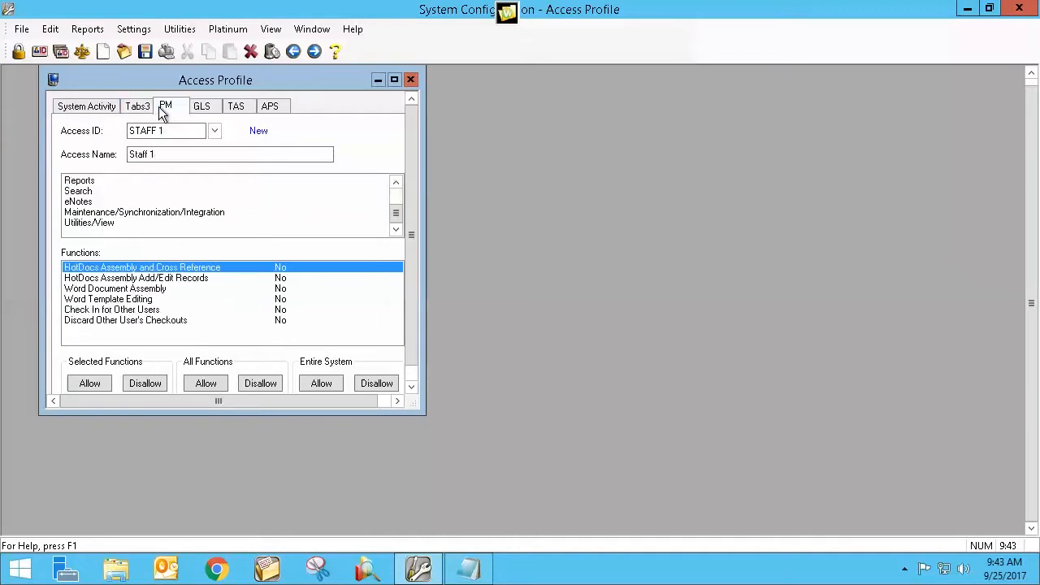
{"action": "left_click", "coordinate": [205, 108]}
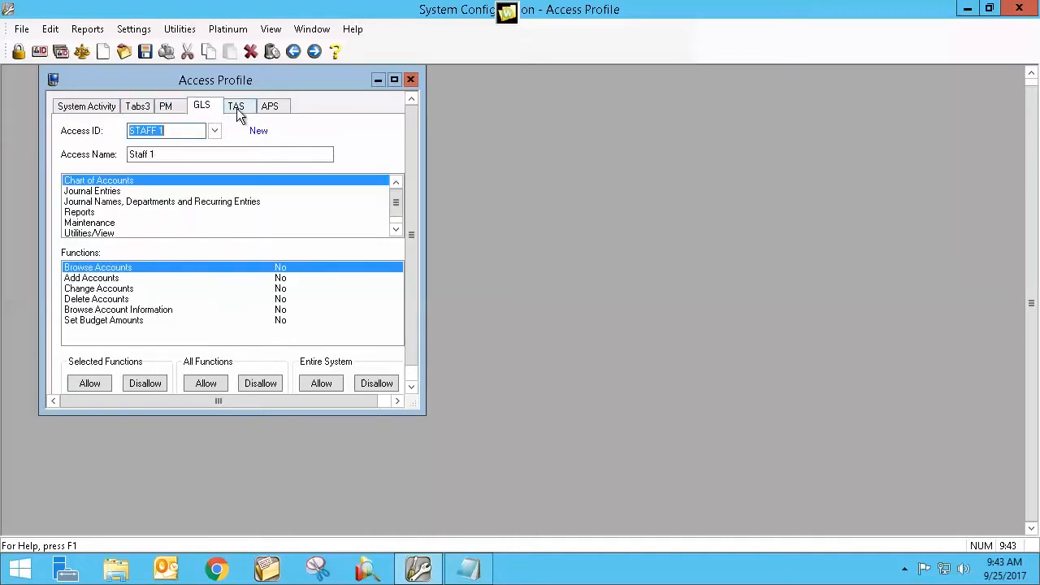
{"action": "left_click", "coordinate": [238, 112]}
{"action": "left_click", "coordinate": [282, 109]}
{"action": "left_click", "coordinate": [144, 54]}
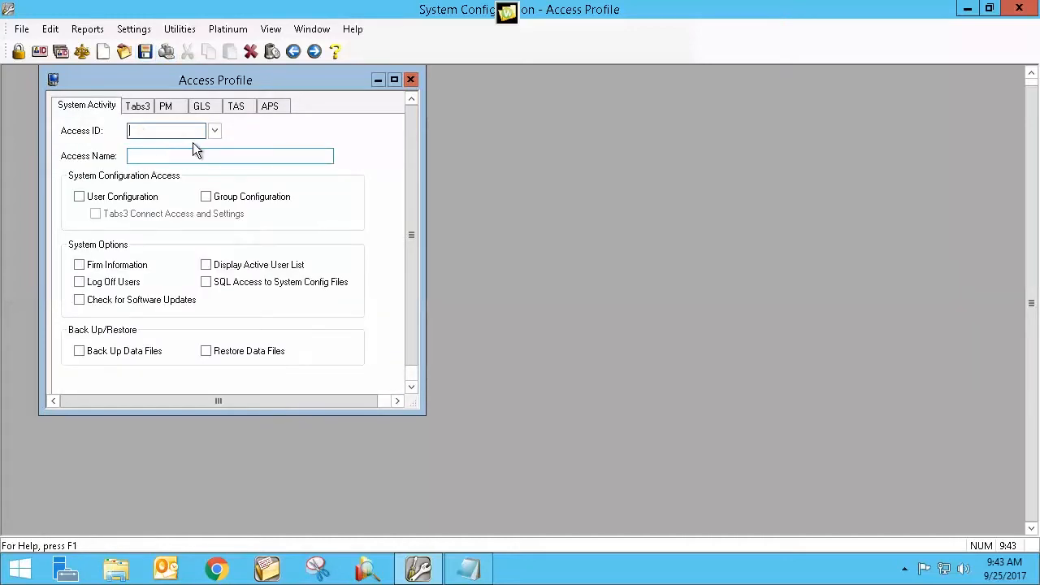
{"action": "left_click", "coordinate": [215, 130]}
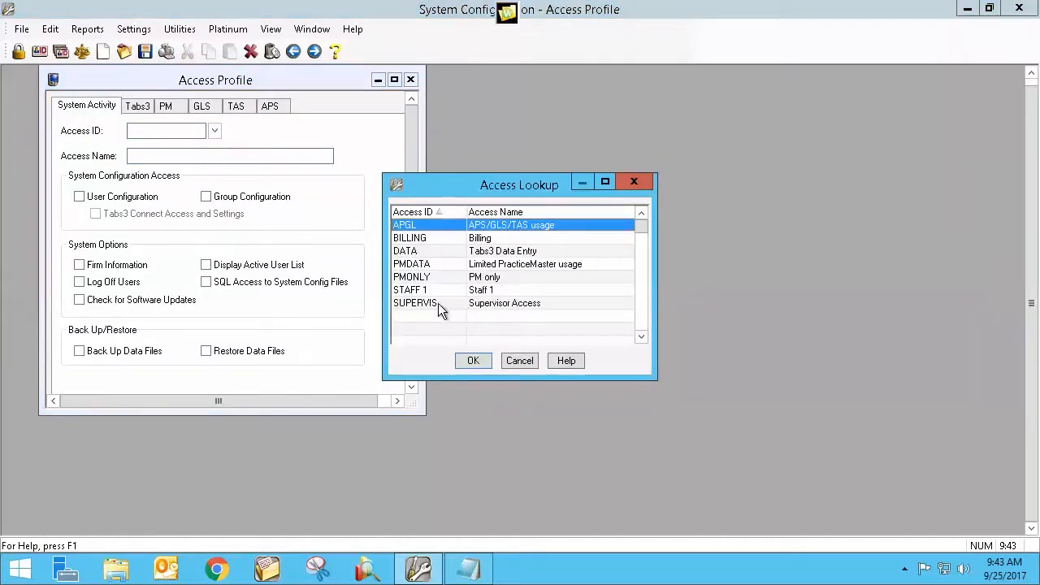
Leave the access profile lookup and open the existing supervisor-level user's record in a maximized User Configuration window.
{"action": "left_click", "coordinate": [413, 290]}
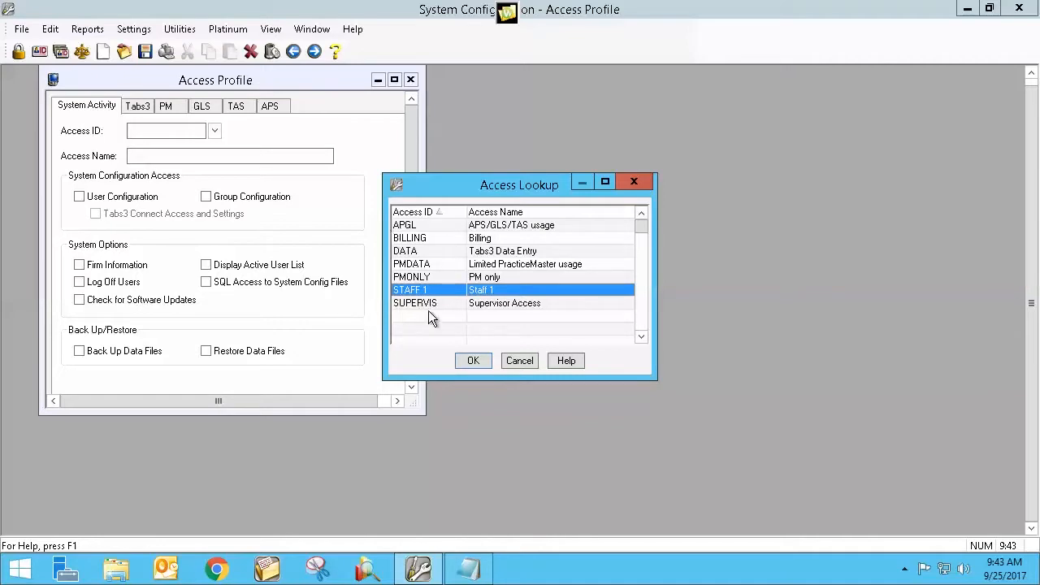
{"action": "left_click", "coordinate": [527, 362]}
{"action": "left_click", "coordinate": [39, 51]}
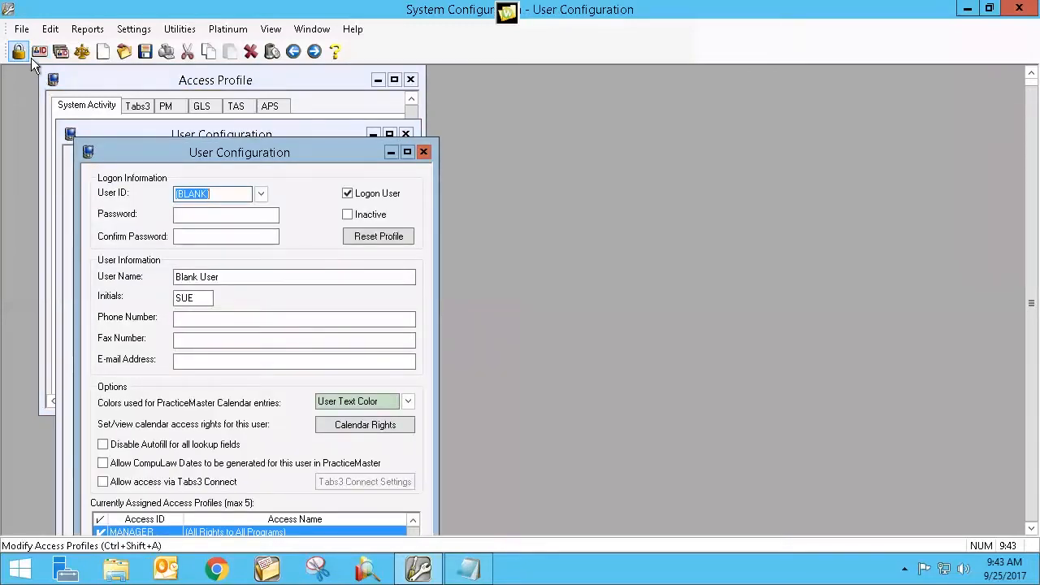
{"action": "left_click", "coordinate": [262, 194]}
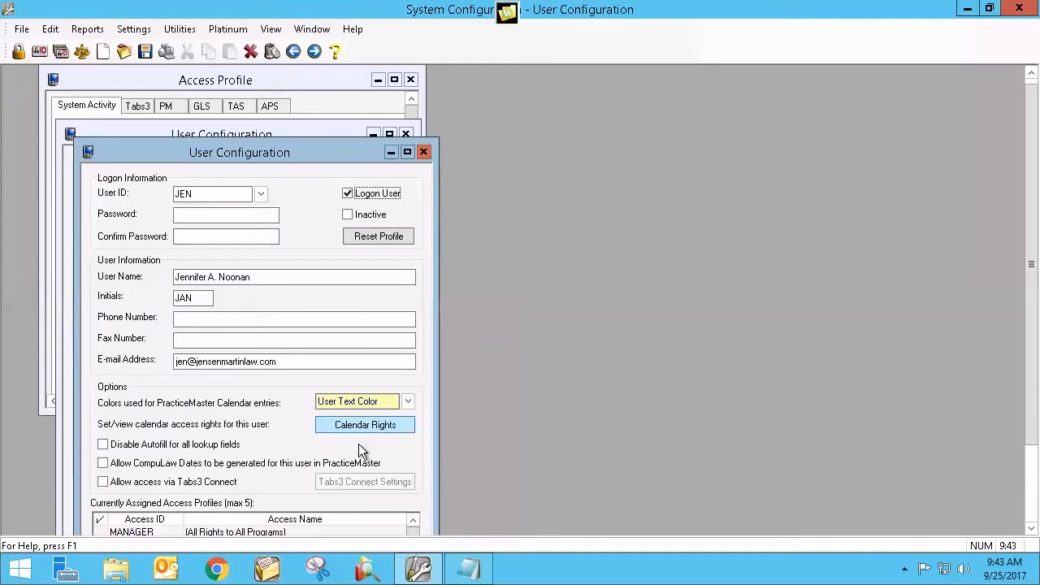
{"action": "left_click", "coordinate": [405, 153]}
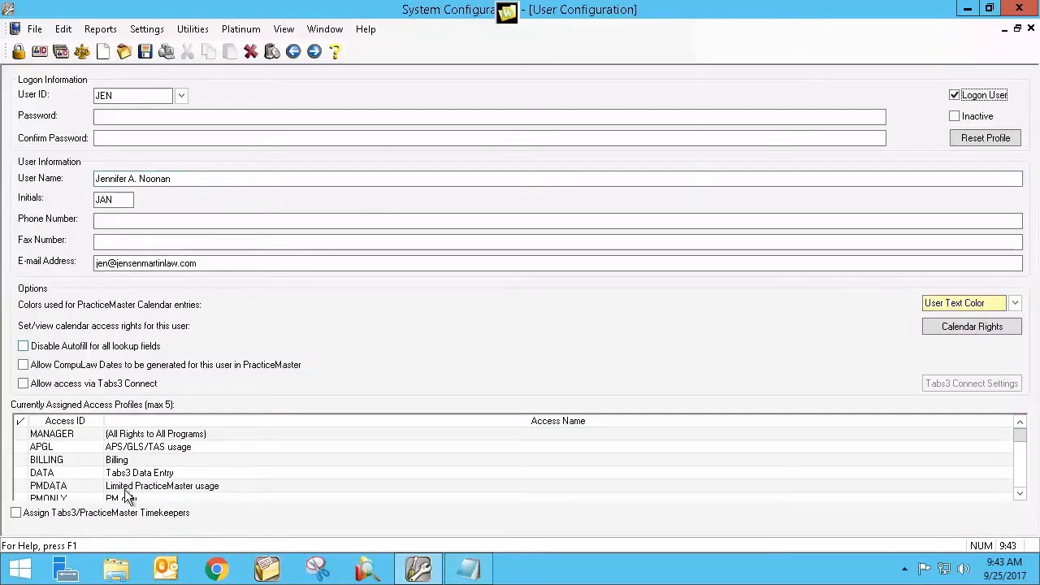
Try replacing the user's assigned SUPERVIS access profile with STAFF 1, and close User Configuration without saving.
{"action": "left_click", "coordinate": [1020, 493]}
{"action": "left_click", "coordinate": [1019, 493]}
{"action": "left_click", "coordinate": [1019, 493]}
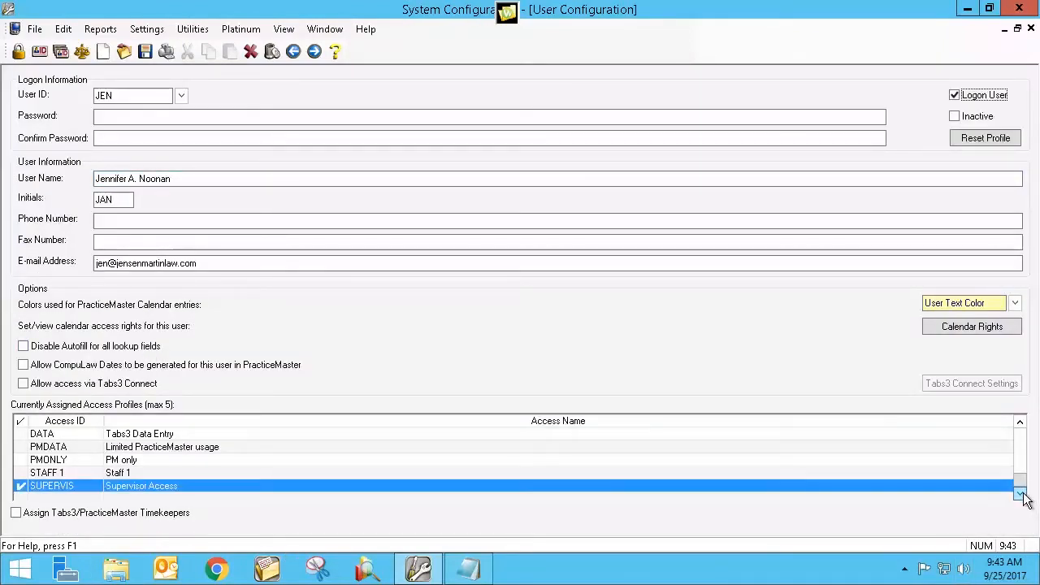
{"action": "left_click", "coordinate": [22, 474]}
{"action": "left_click", "coordinate": [21, 487]}
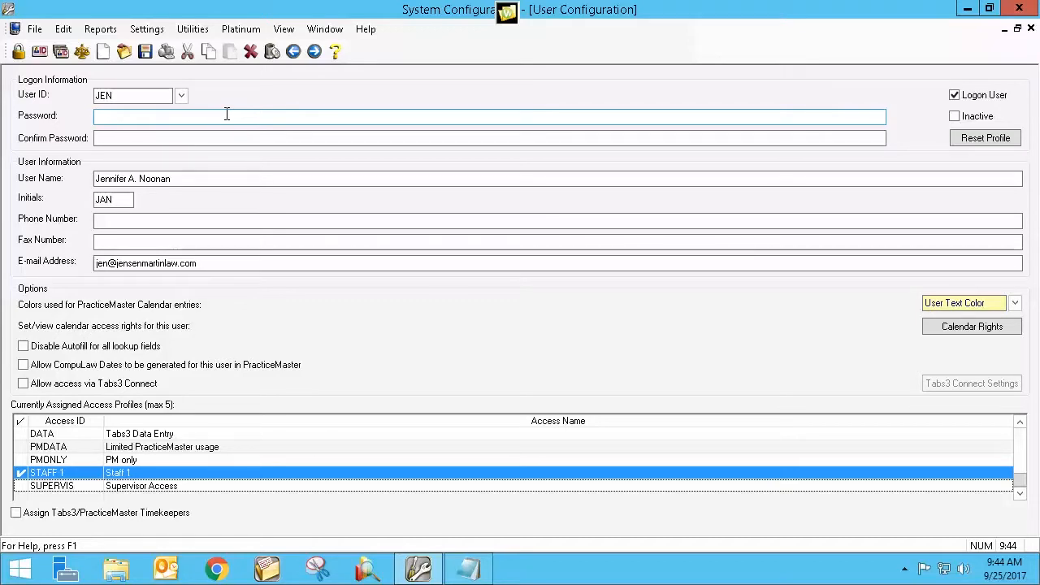
{"action": "left_click", "coordinate": [1029, 30]}
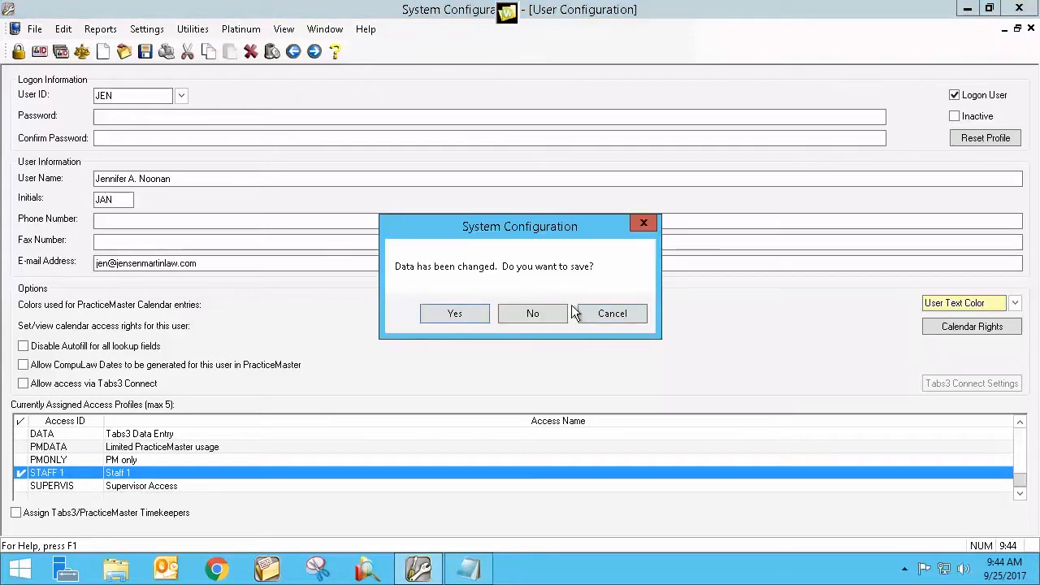
{"action": "left_click", "coordinate": [536, 316]}
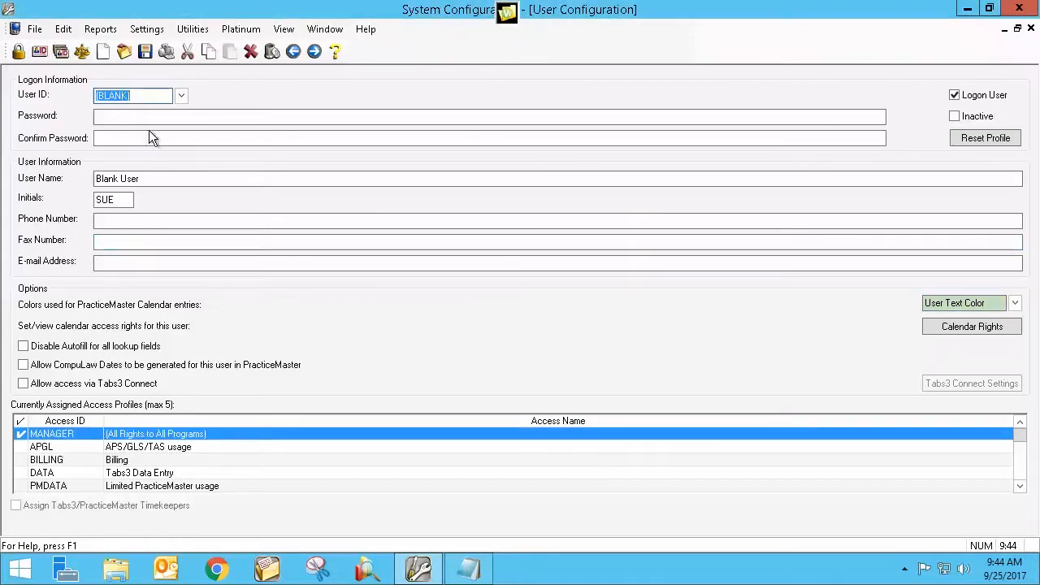
{"action": "left_click", "coordinate": [1029, 29]}
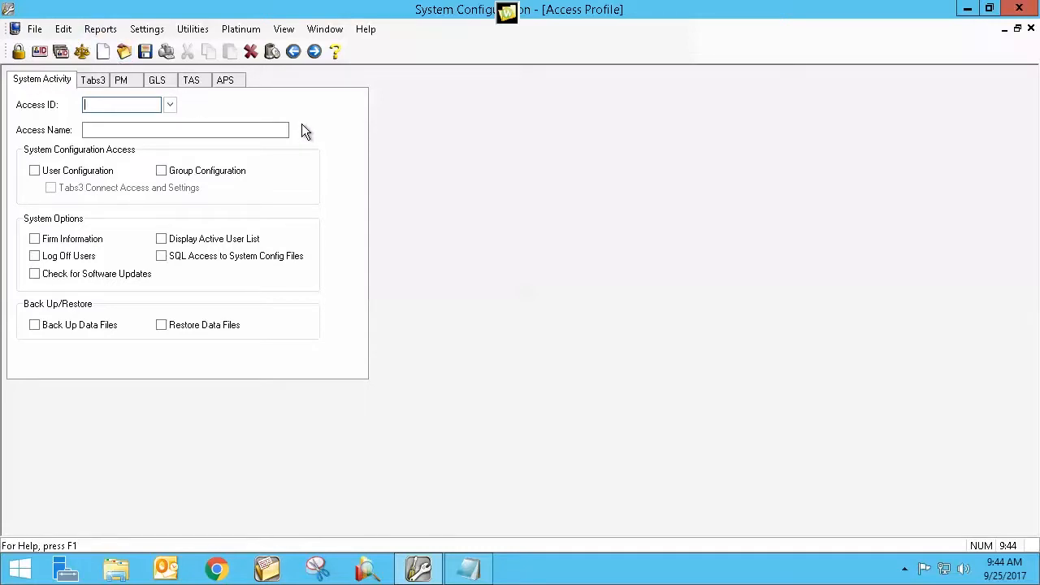
{"action": "type", "text": "STAFF"}
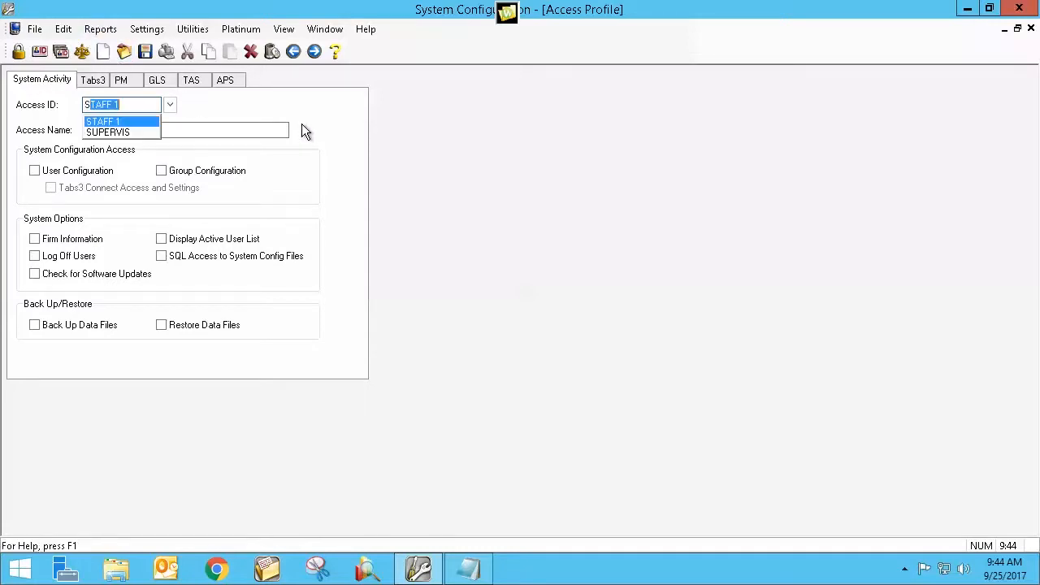
{"action": "type", "text": "1"}
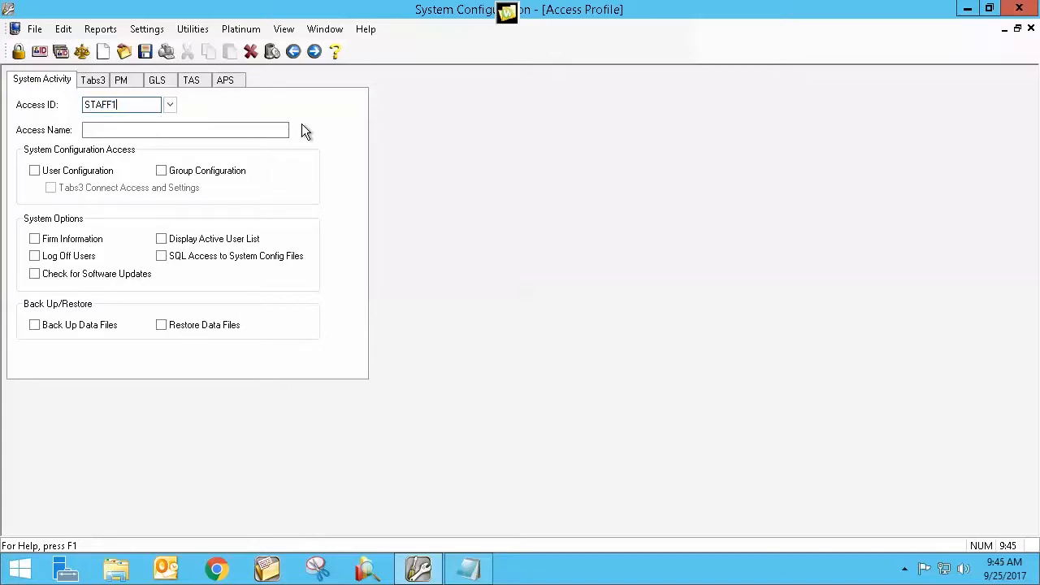
{"action": "key", "text": "Tab"}
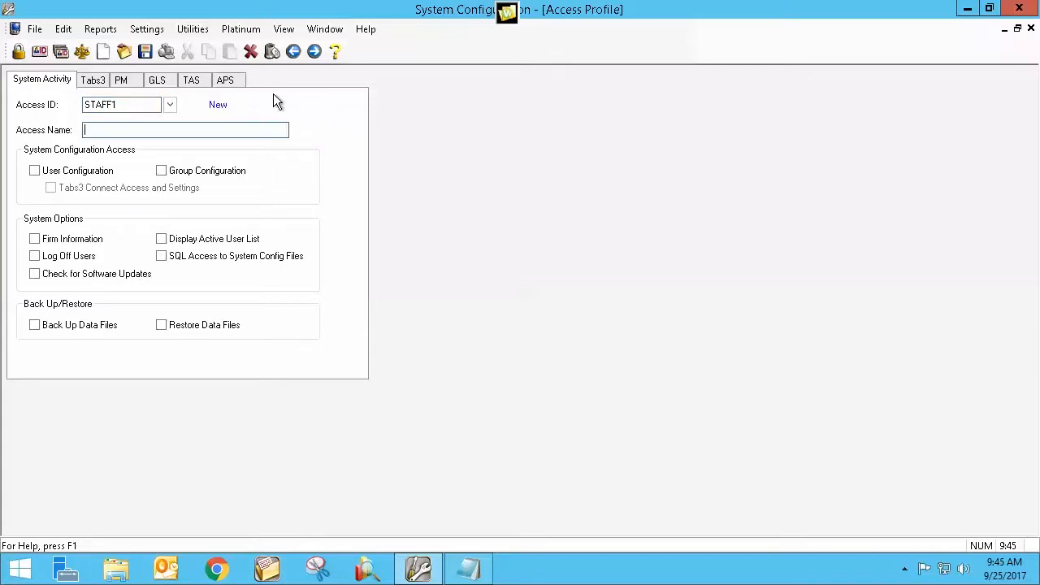
{"action": "left_click", "coordinate": [249, 53]}
{"action": "left_click", "coordinate": [529, 312]}
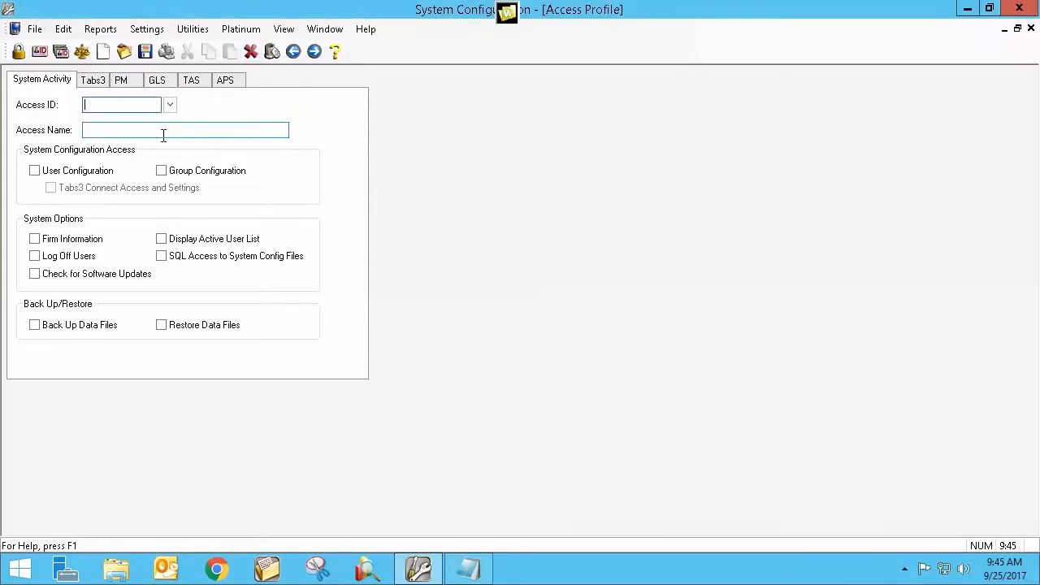
Load the STAFF 1 access profile and start a new profile from it with ID STAFF 2 and name Staff 2.
{"action": "type", "text": "ST"}
{"action": "key", "text": "Tab"}
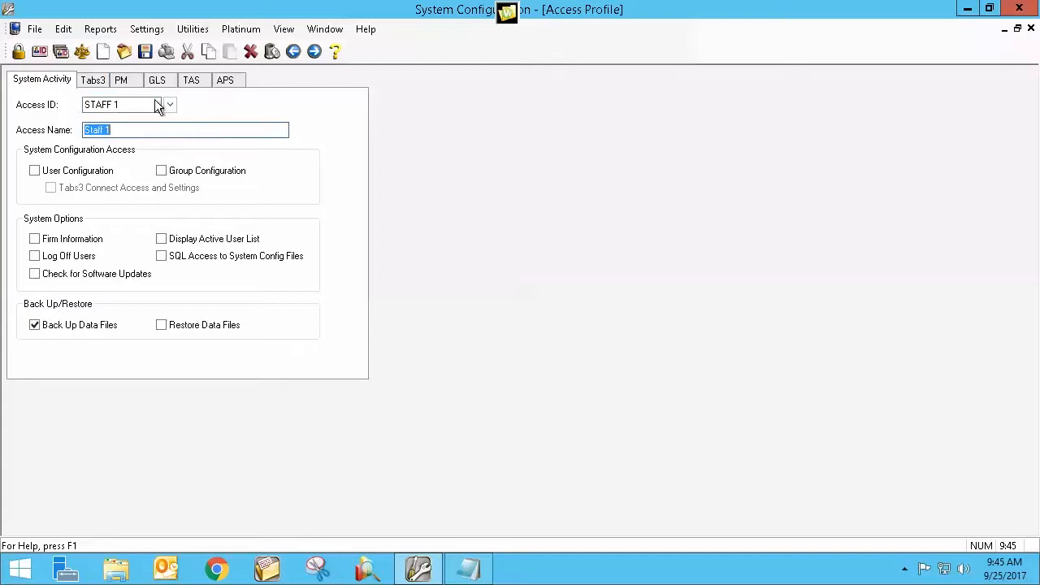
{"action": "left_click_drag", "start_coordinate": [133, 109], "coordinate": [81, 111]}
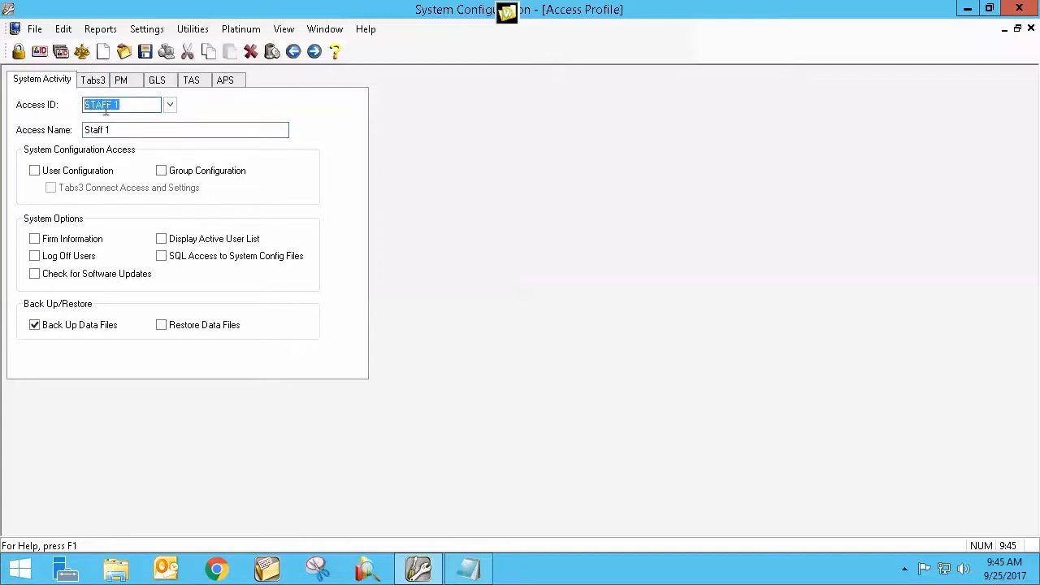
{"action": "double_click", "coordinate": [131, 106]}
{"action": "type", "text": "2"}
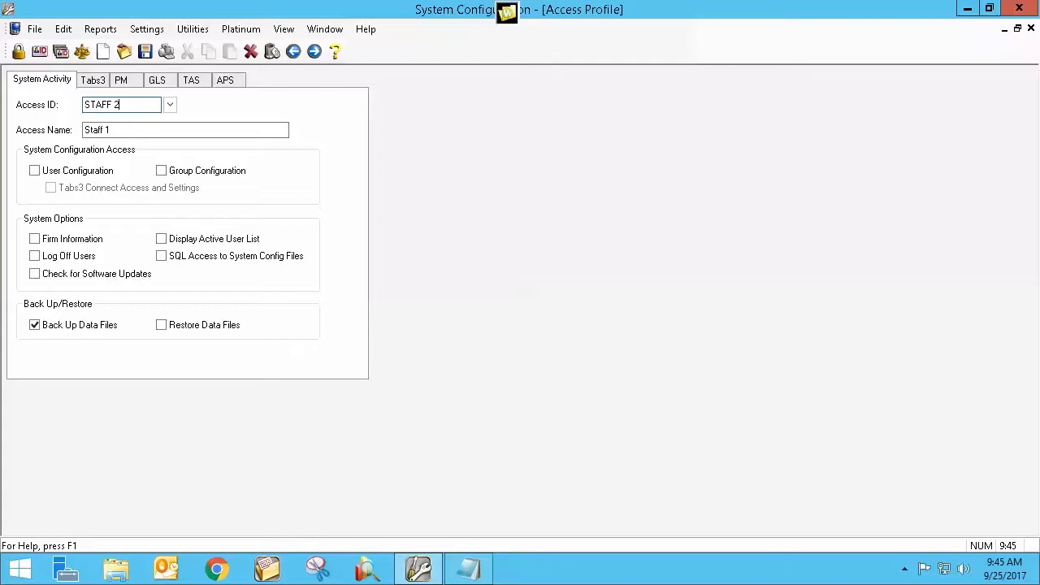
{"action": "key", "text": "Tab"}
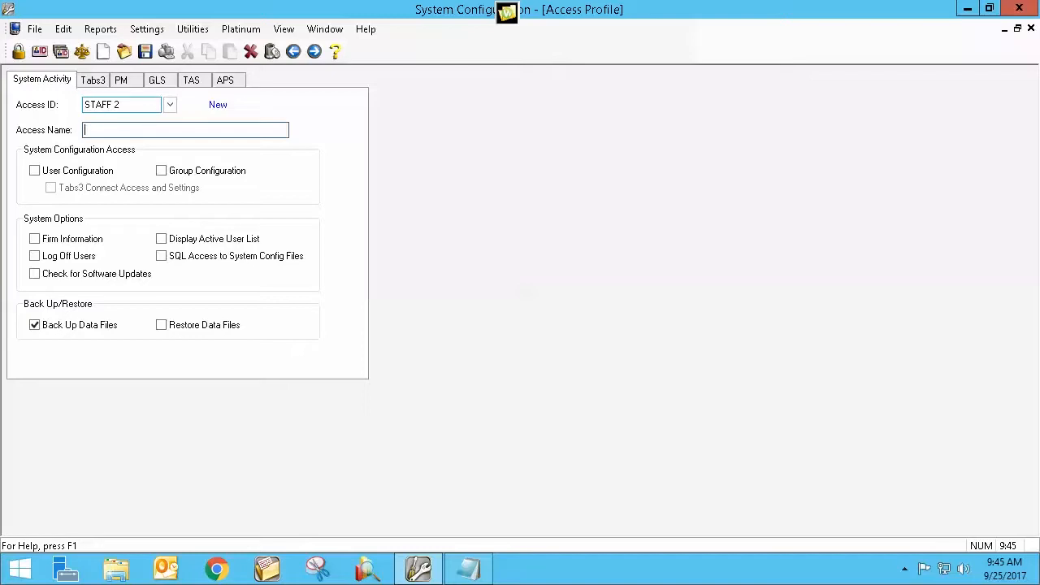
{"action": "type", "text": "Staff 2"}
Allow the Print Draft Statements function under Tabs3 Statements/Statement Setup for STAFF 2 and save the profile.
{"action": "left_click", "coordinate": [93, 81]}
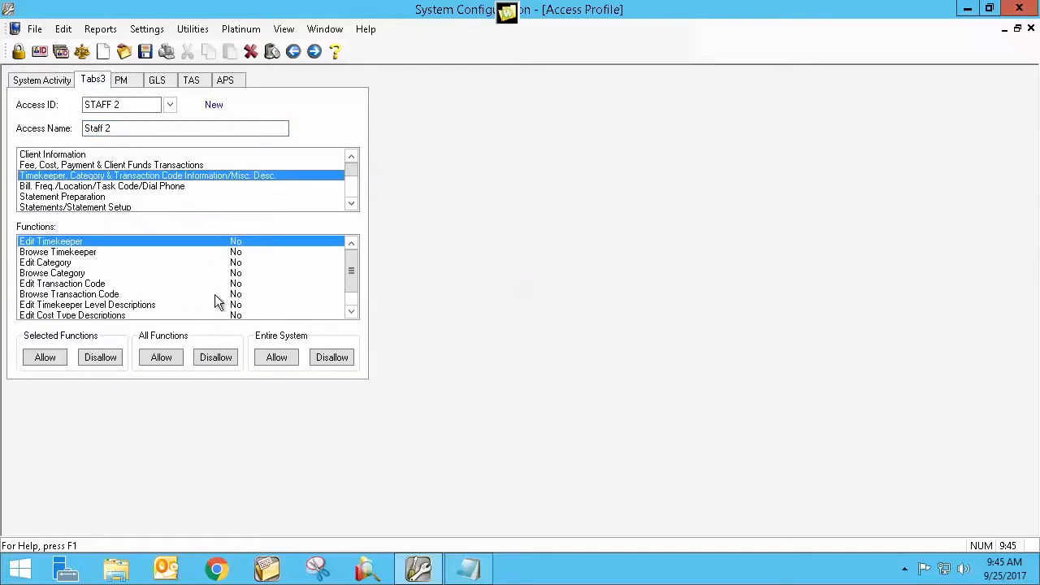
{"action": "scroll", "coordinate": [355, 280], "scroll_direction": "down", "scroll_amount": 1}
{"action": "left_click", "coordinate": [109, 155]}
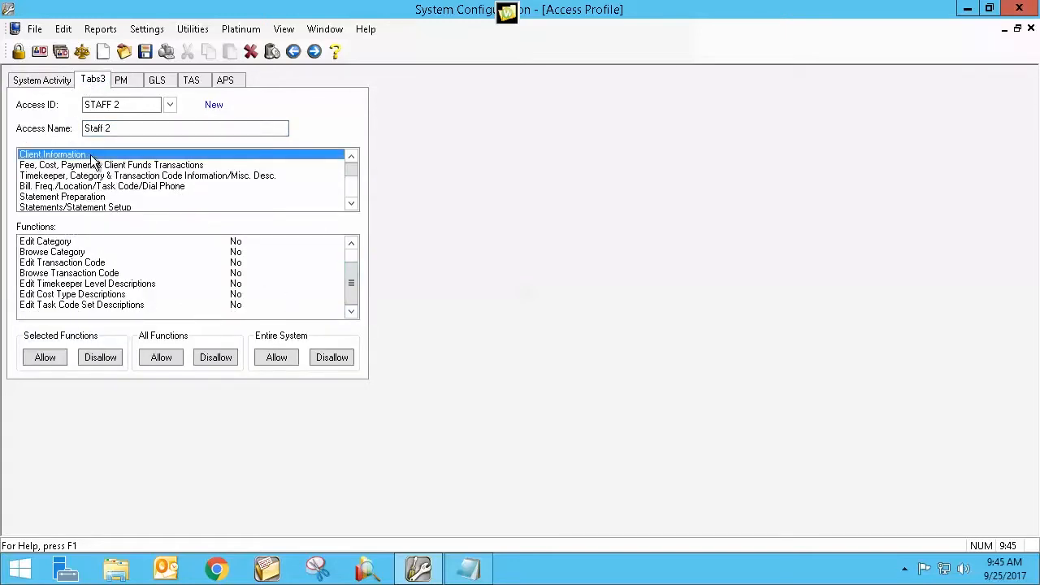
{"action": "left_click", "coordinate": [50, 188]}
{"action": "left_click", "coordinate": [61, 198]}
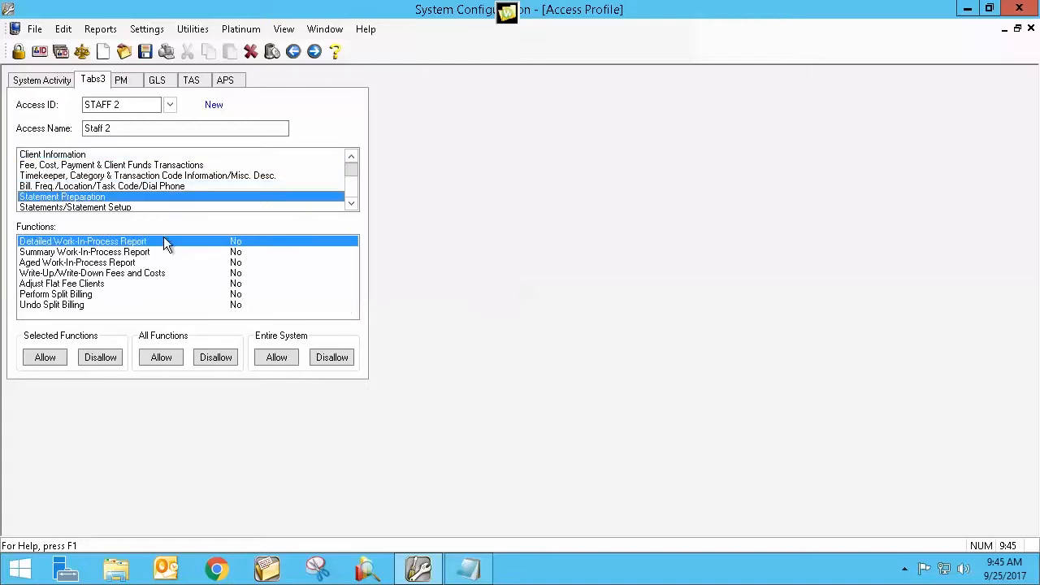
{"action": "left_click", "coordinate": [112, 207]}
{"action": "double_click", "coordinate": [237, 242]}
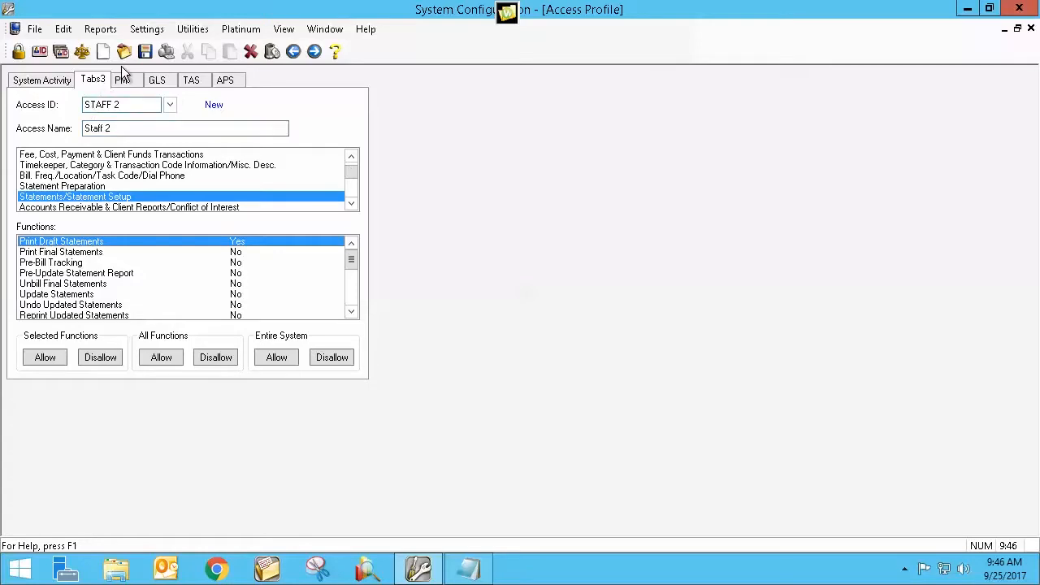
{"action": "left_click", "coordinate": [146, 51]}
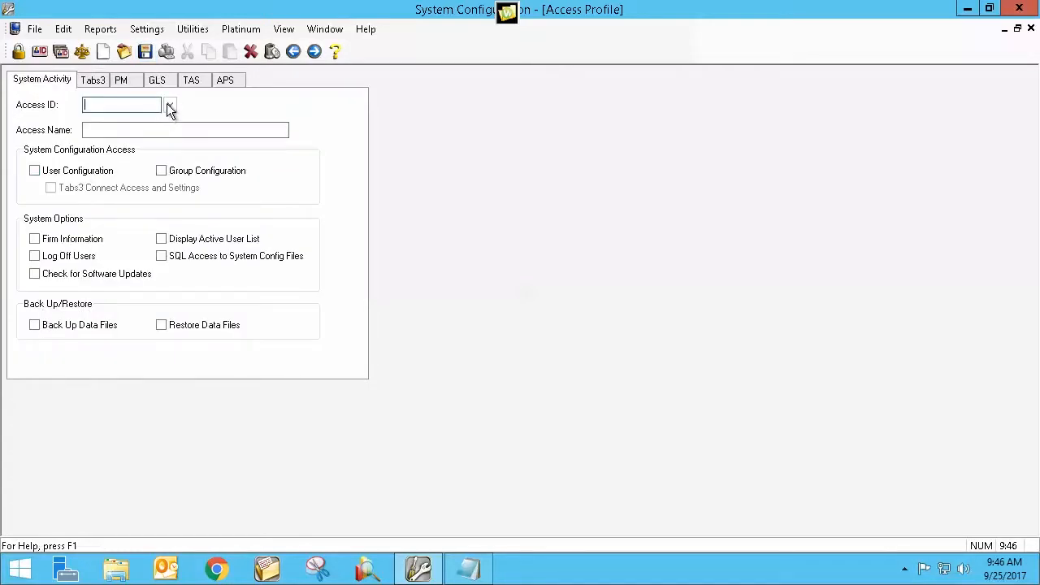
Look up the saved access profiles, and view the profile assignments in User Configuration.
{"action": "left_click", "coordinate": [169, 107]}
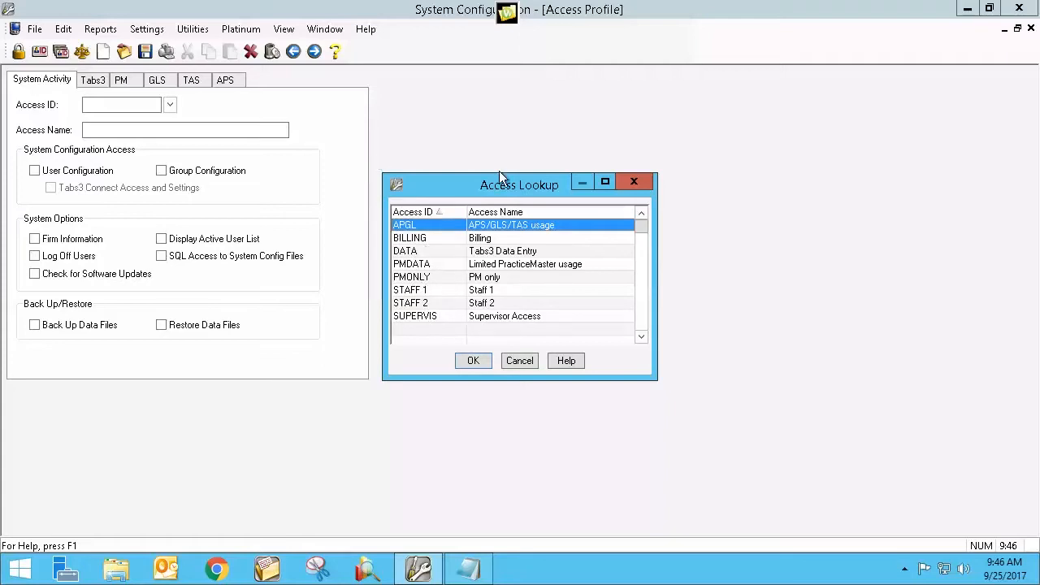
{"action": "left_click", "coordinate": [637, 182]}
{"action": "left_click", "coordinate": [39, 51]}
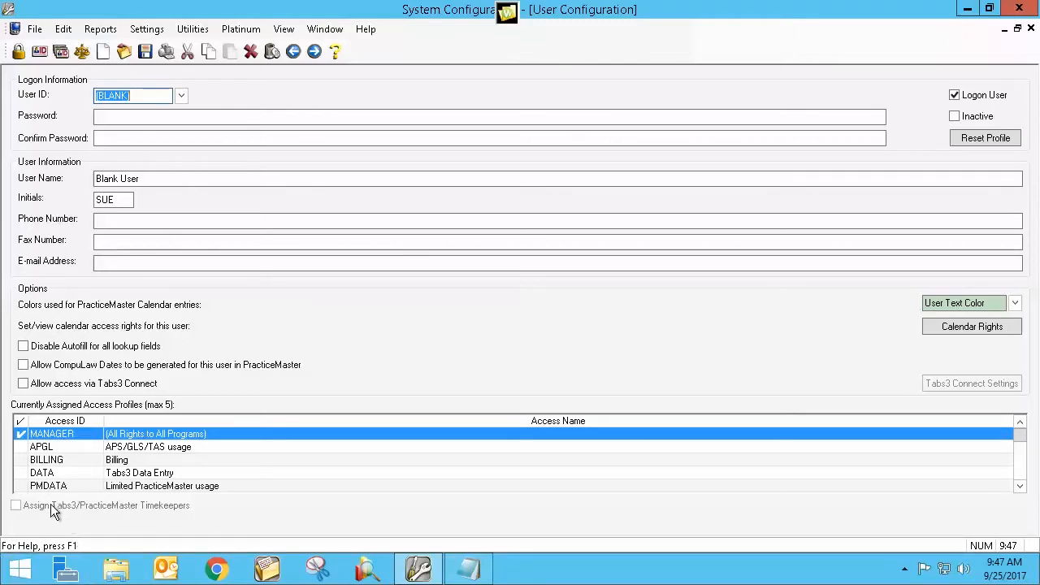
{"action": "left_click", "coordinate": [1029, 29]}
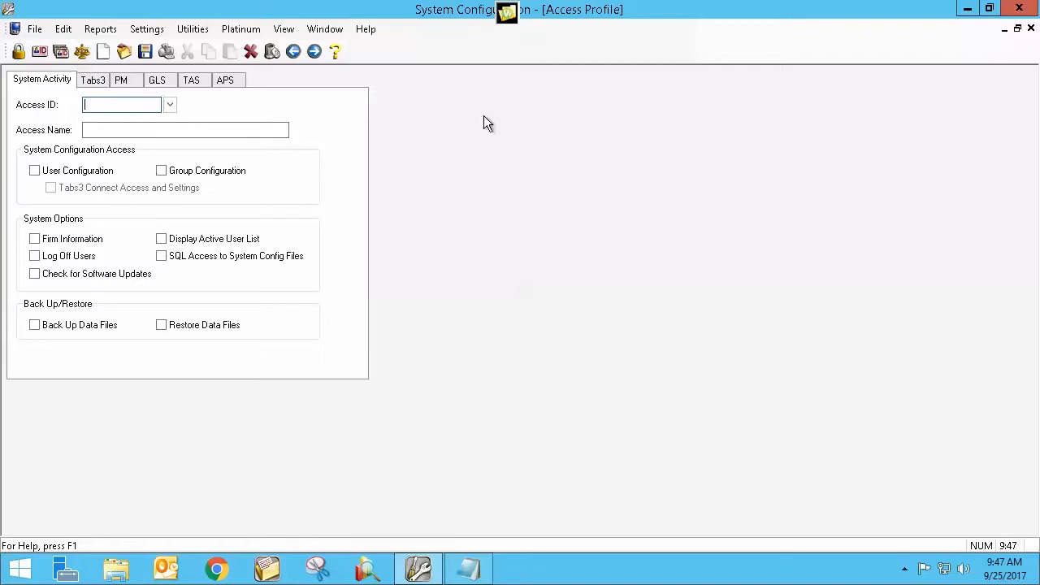
Set up a Detail Access Profile List report including the Tabs3, PracticeMaster, General Ledger, Trust Accounting and Accounts Payable systems.
{"action": "left_click", "coordinate": [100, 30]}
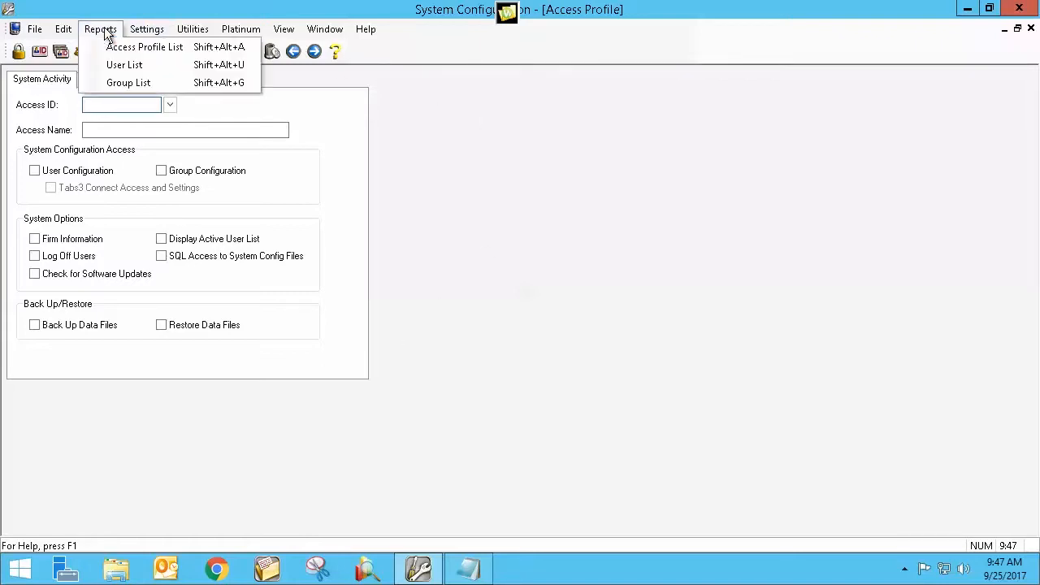
{"action": "left_click", "coordinate": [123, 47]}
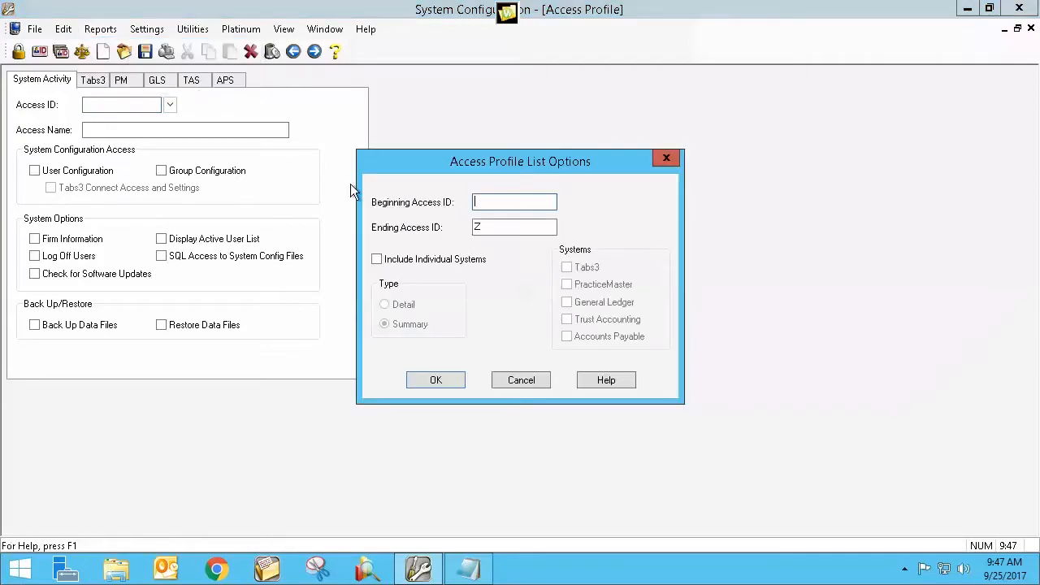
{"action": "left_click", "coordinate": [375, 260]}
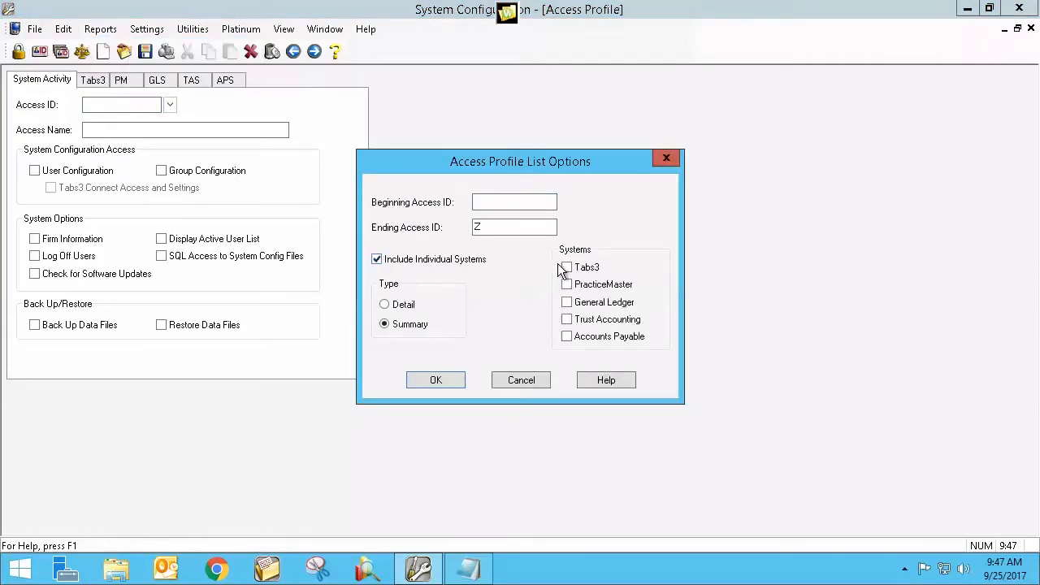
{"action": "left_click", "coordinate": [386, 269]}
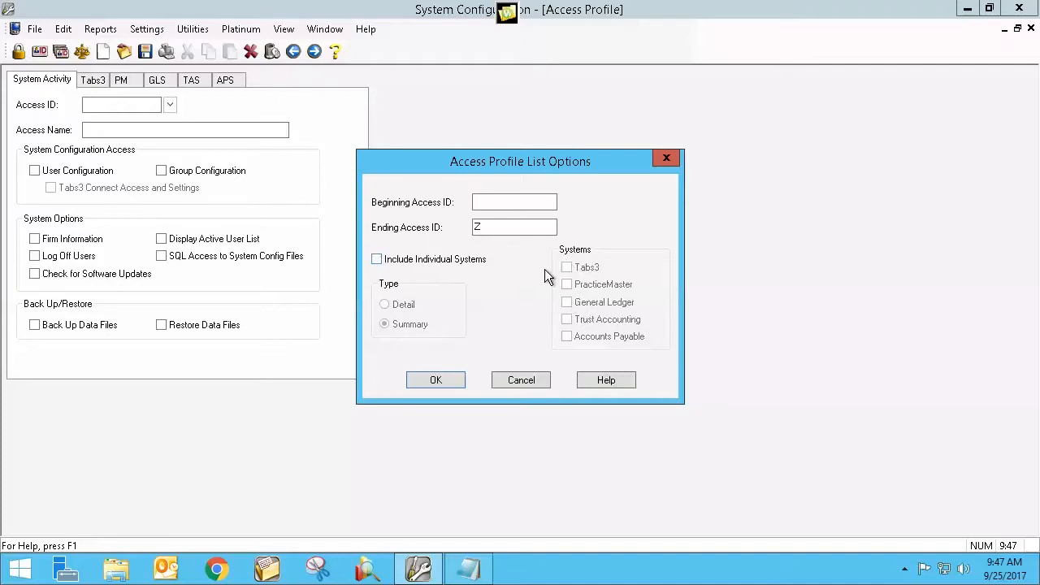
{"action": "left_click", "coordinate": [376, 259]}
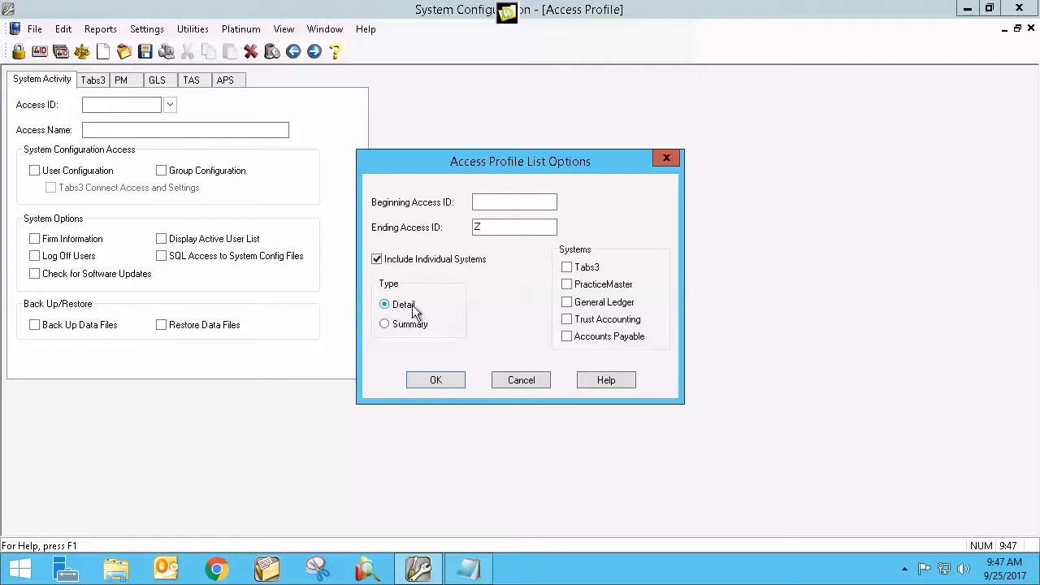
{"action": "left_click", "coordinate": [566, 267]}
{"action": "left_click", "coordinate": [566, 284]}
{"action": "left_click", "coordinate": [566, 320]}
{"action": "left_click", "coordinate": [567, 336]}
{"action": "left_click", "coordinate": [566, 301]}
{"action": "left_click", "coordinate": [435, 379]}
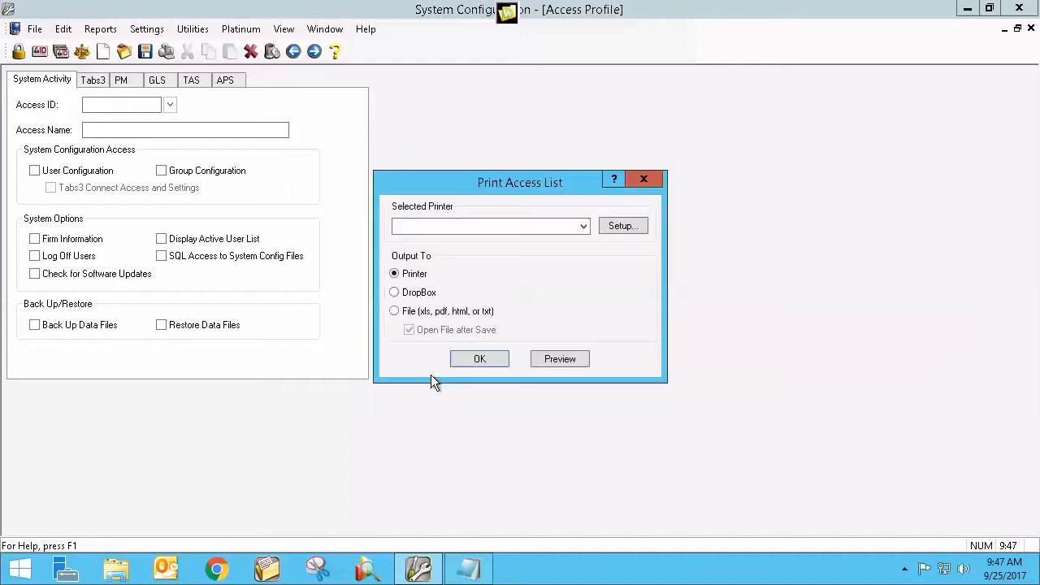
Preview the Access Profile List with printer Dell 3115cn PCL6 (redirected 12) and read through its Tabs3 access rights.
{"action": "left_click", "coordinate": [583, 229]}
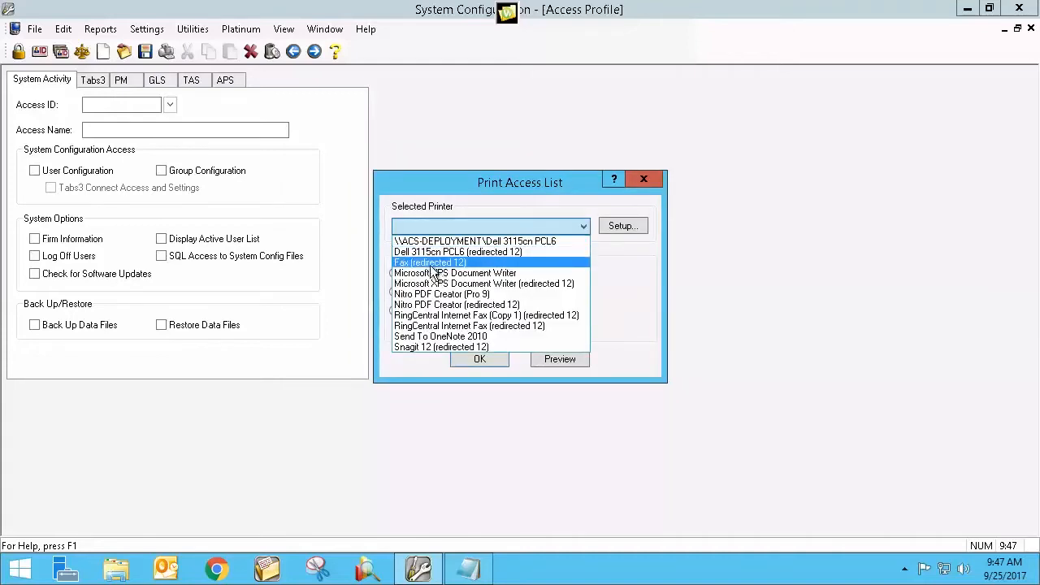
{"action": "left_click", "coordinate": [573, 250]}
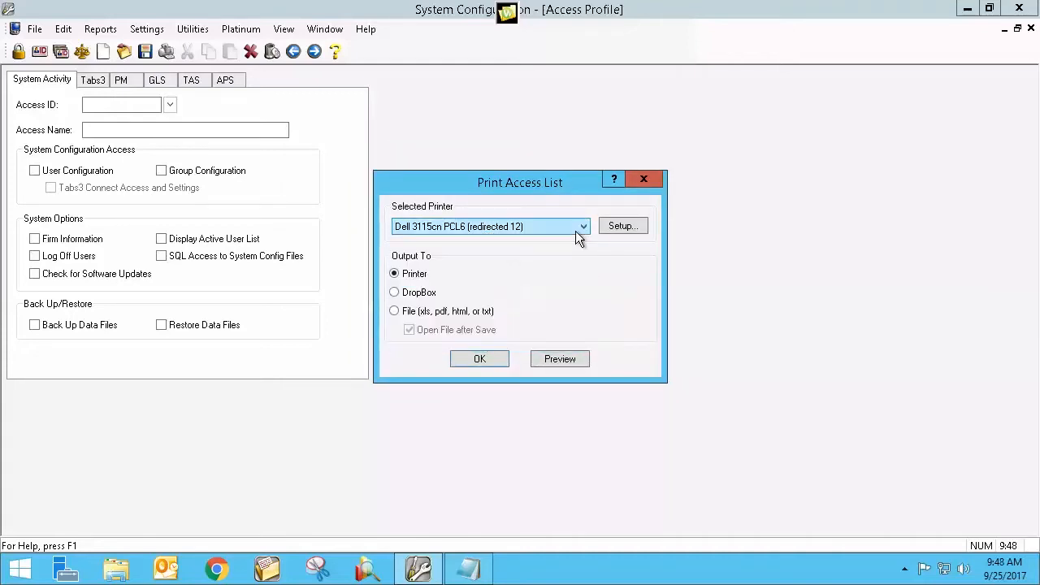
{"action": "left_click", "coordinate": [559, 359]}
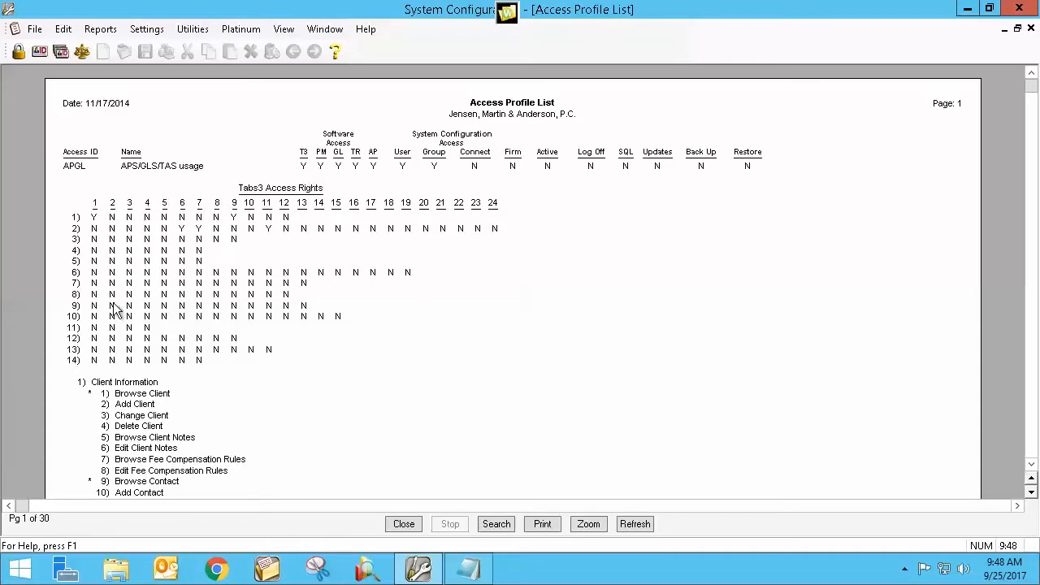
{"action": "scroll", "coordinate": [127, 335], "scroll_direction": "down", "scroll_amount": 3}
{"action": "scroll", "coordinate": [128, 335], "scroll_direction": "down", "scroll_amount": 20}
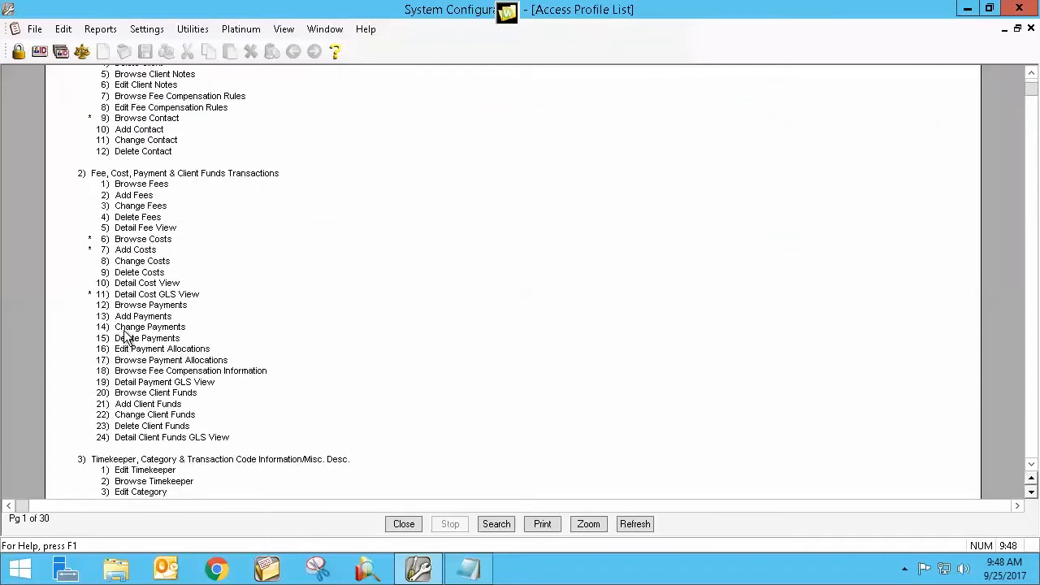
Read through the remaining Tabs3 rights and the PracticeMaster access rights in the Access Profile List preview, and close the report.
{"action": "scroll", "coordinate": [127, 336], "scroll_direction": "down", "scroll_amount": 20}
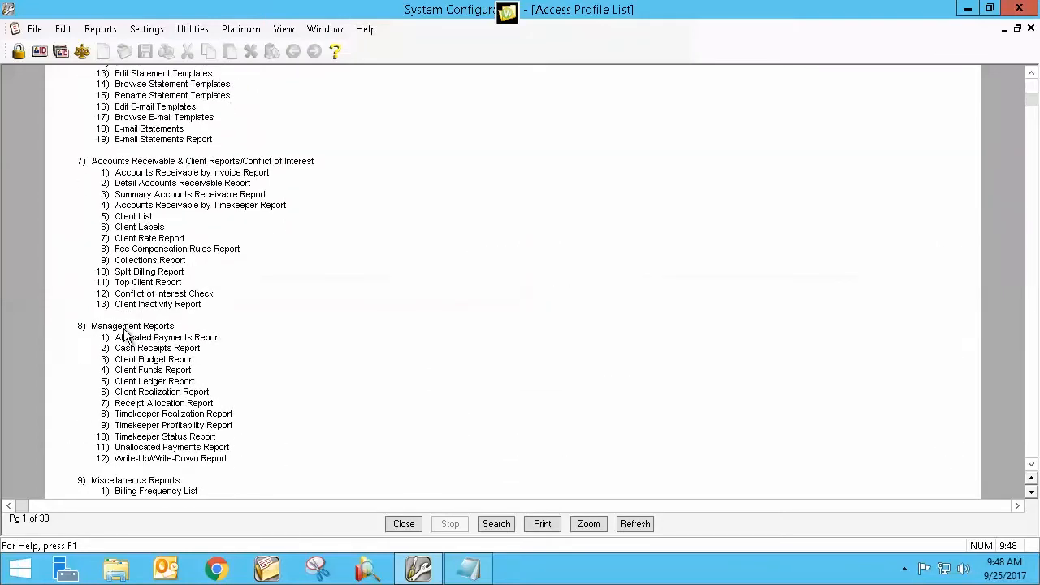
{"action": "scroll", "coordinate": [127, 336], "scroll_direction": "down", "scroll_amount": 20}
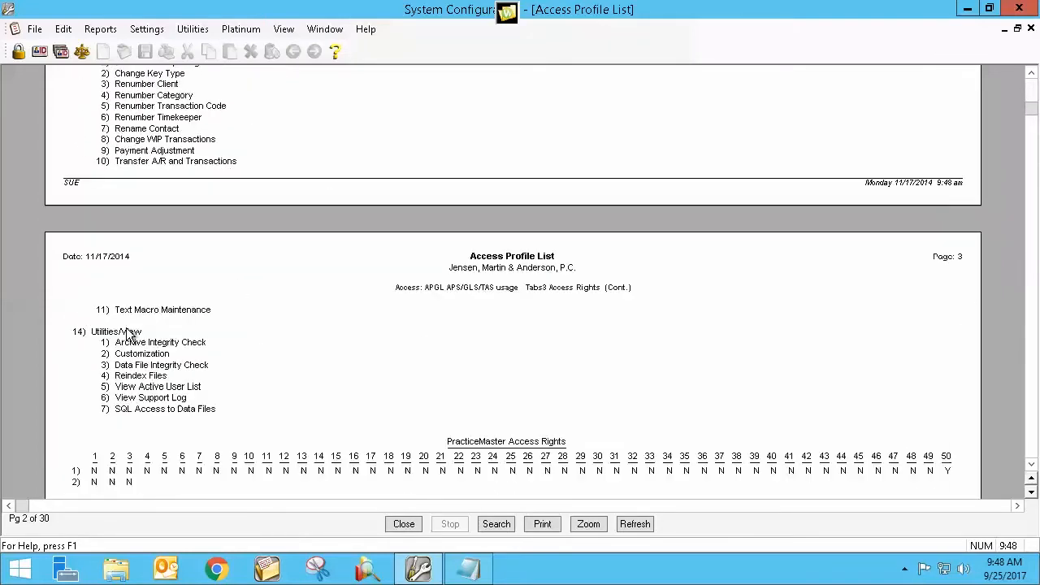
{"action": "scroll", "coordinate": [104, 229], "scroll_direction": "up", "scroll_amount": 3}
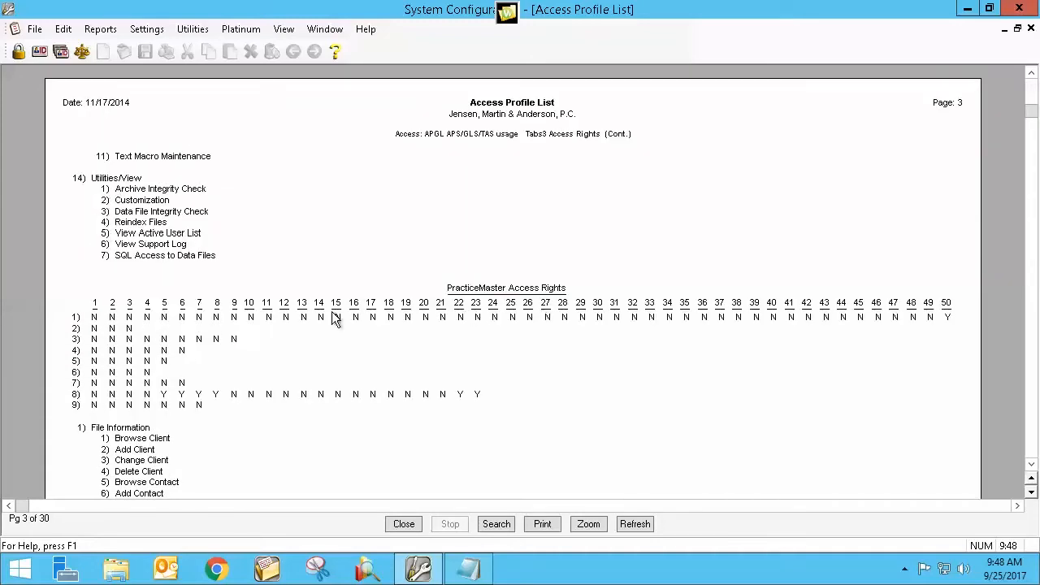
{"action": "scroll", "coordinate": [263, 326], "scroll_direction": "down", "scroll_amount": 11}
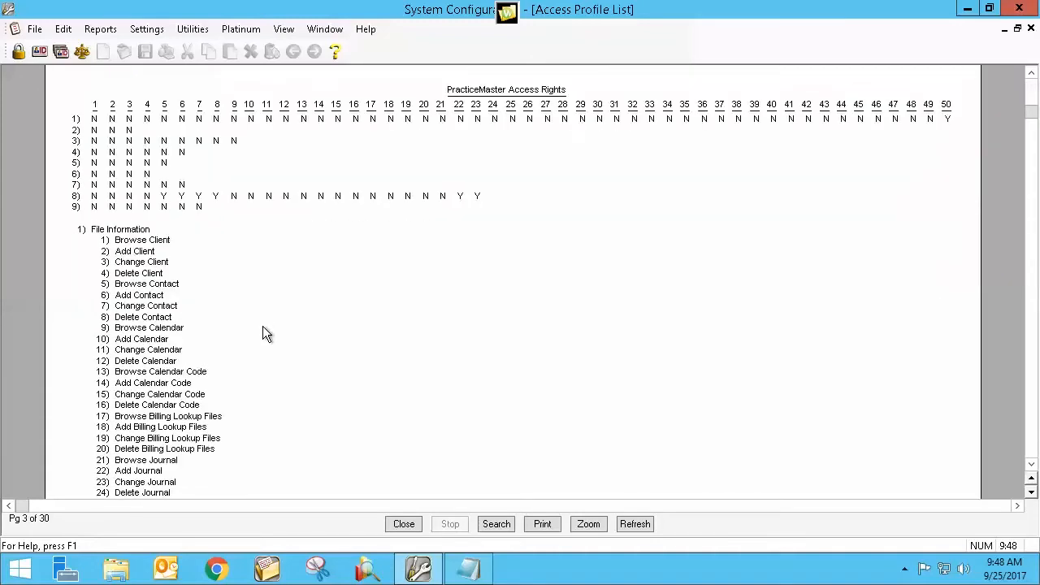
{"action": "left_click", "coordinate": [404, 523]}
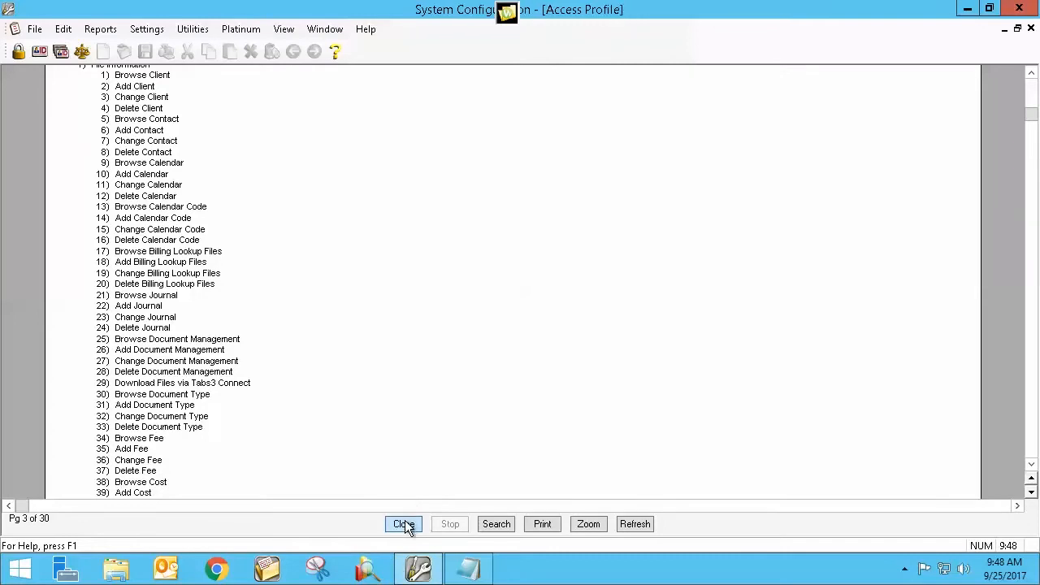
{"action": "left_click", "coordinate": [522, 382]}
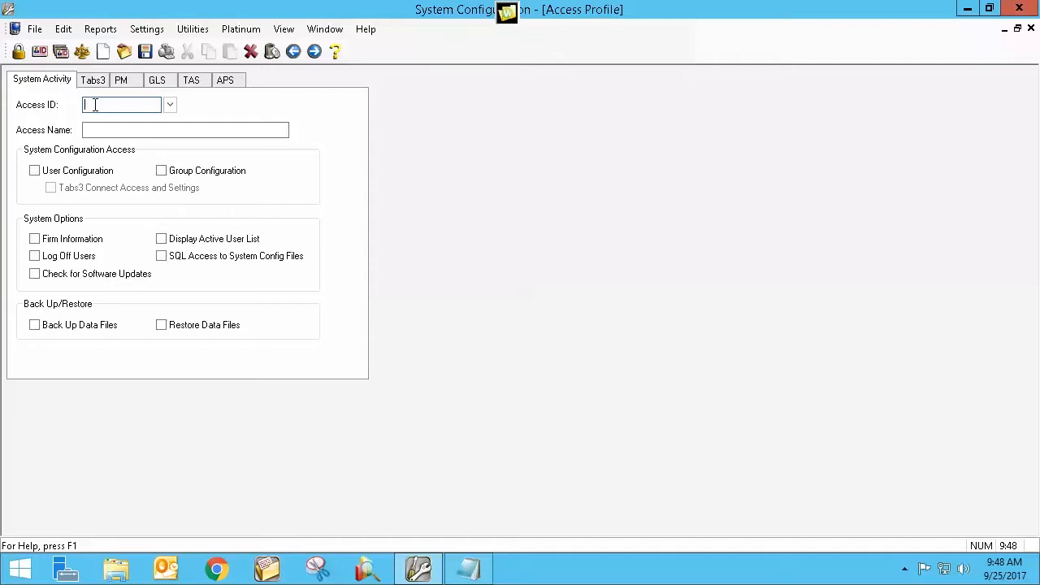
Select Print Users' Access Profiles and Calendar Rights in the User List report options, and cancel the report.
{"action": "left_click", "coordinate": [100, 29]}
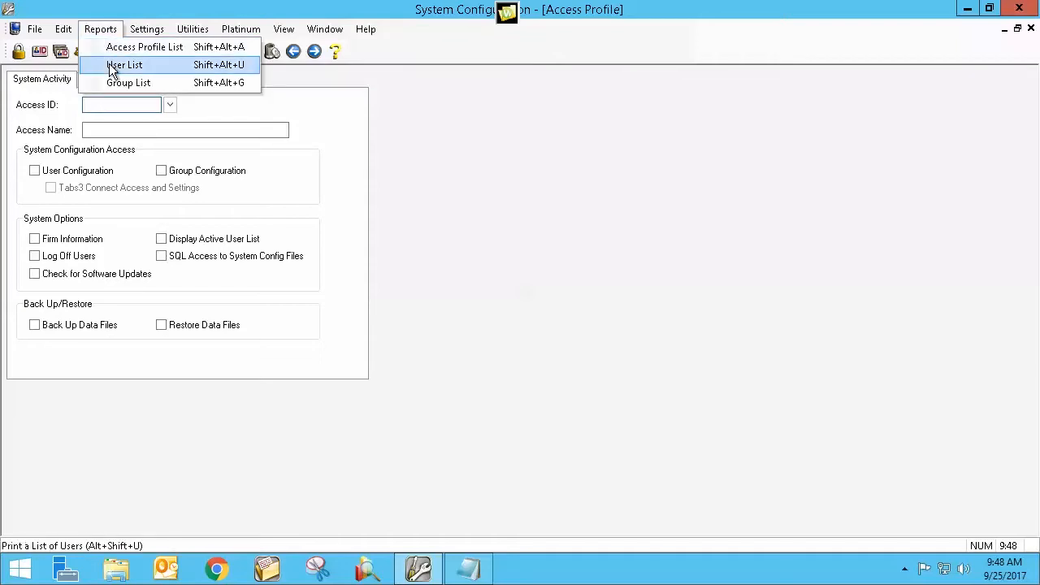
{"action": "left_click", "coordinate": [113, 65]}
{"action": "left_click", "coordinate": [435, 273]}
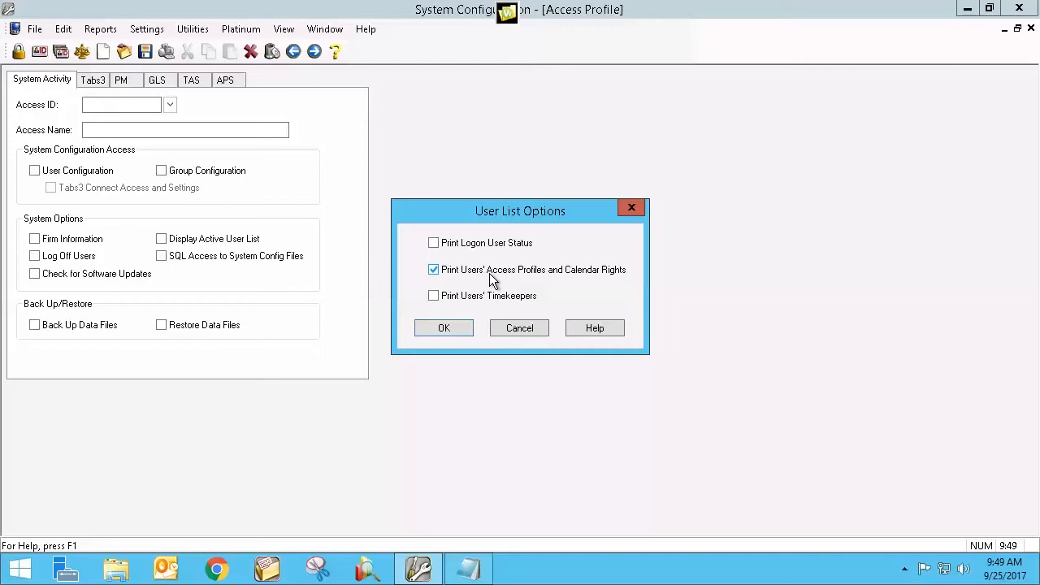
{"action": "left_click", "coordinate": [502, 324]}
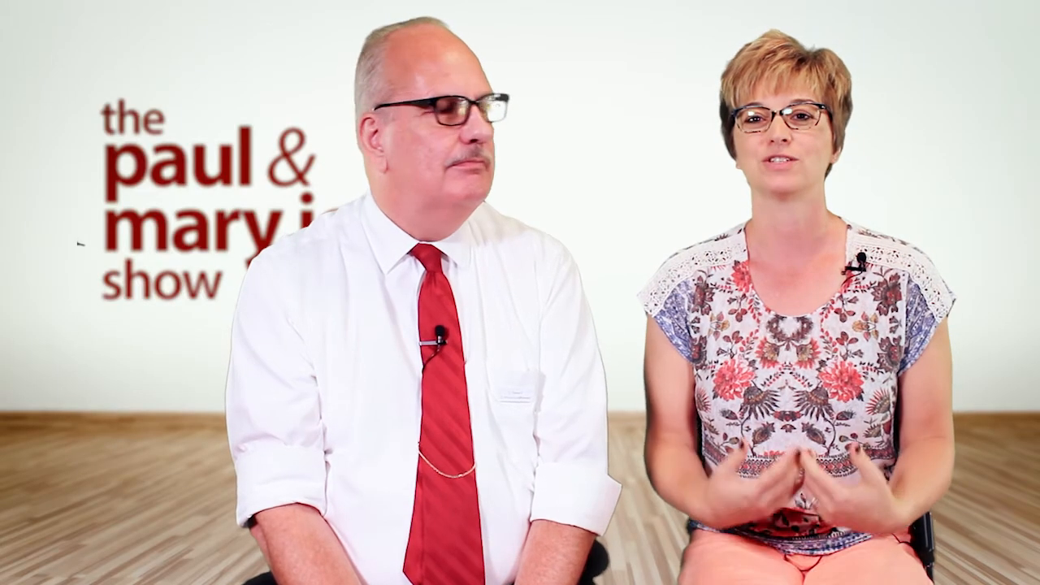